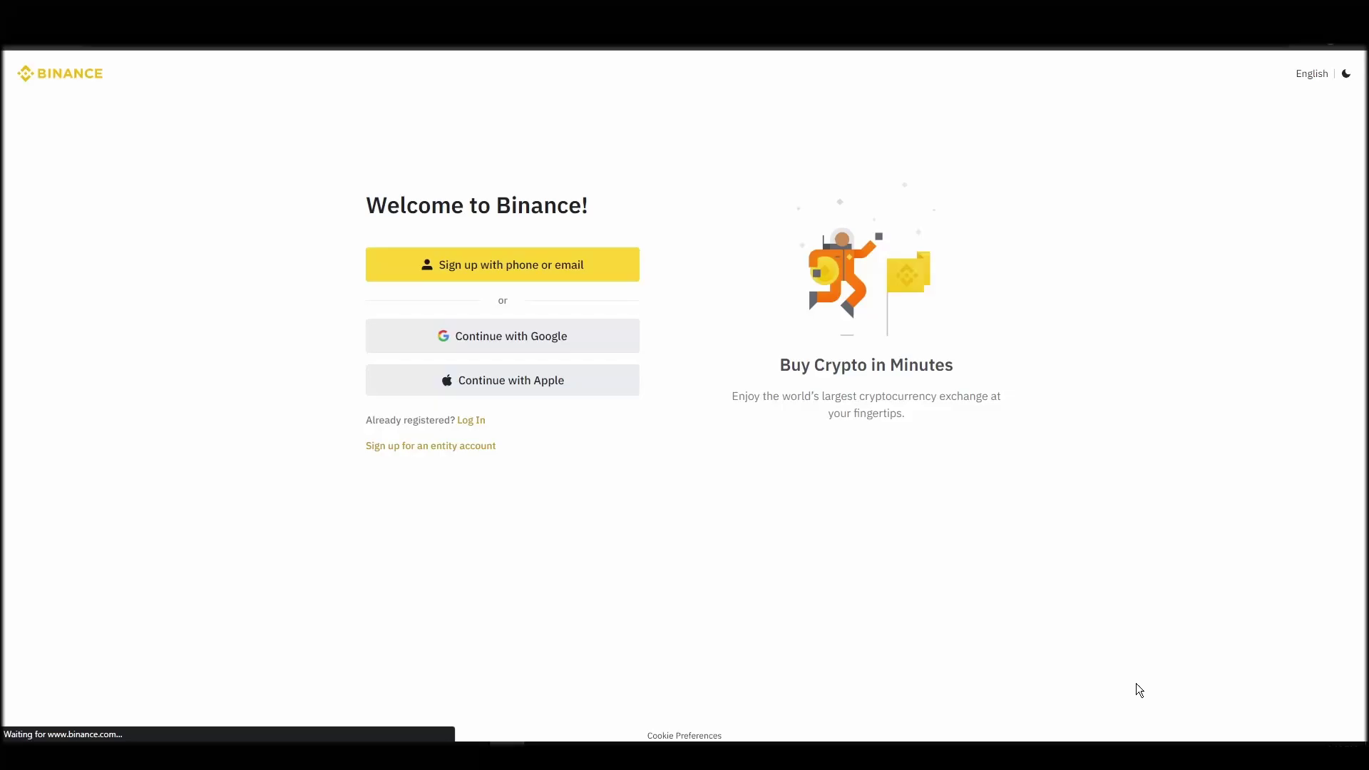
- Sign up for a personal account with an email and password, accept the Terms, and solve the slider puzzle
left_click(523, 276)
left_click(618, 244)
key("Tab")
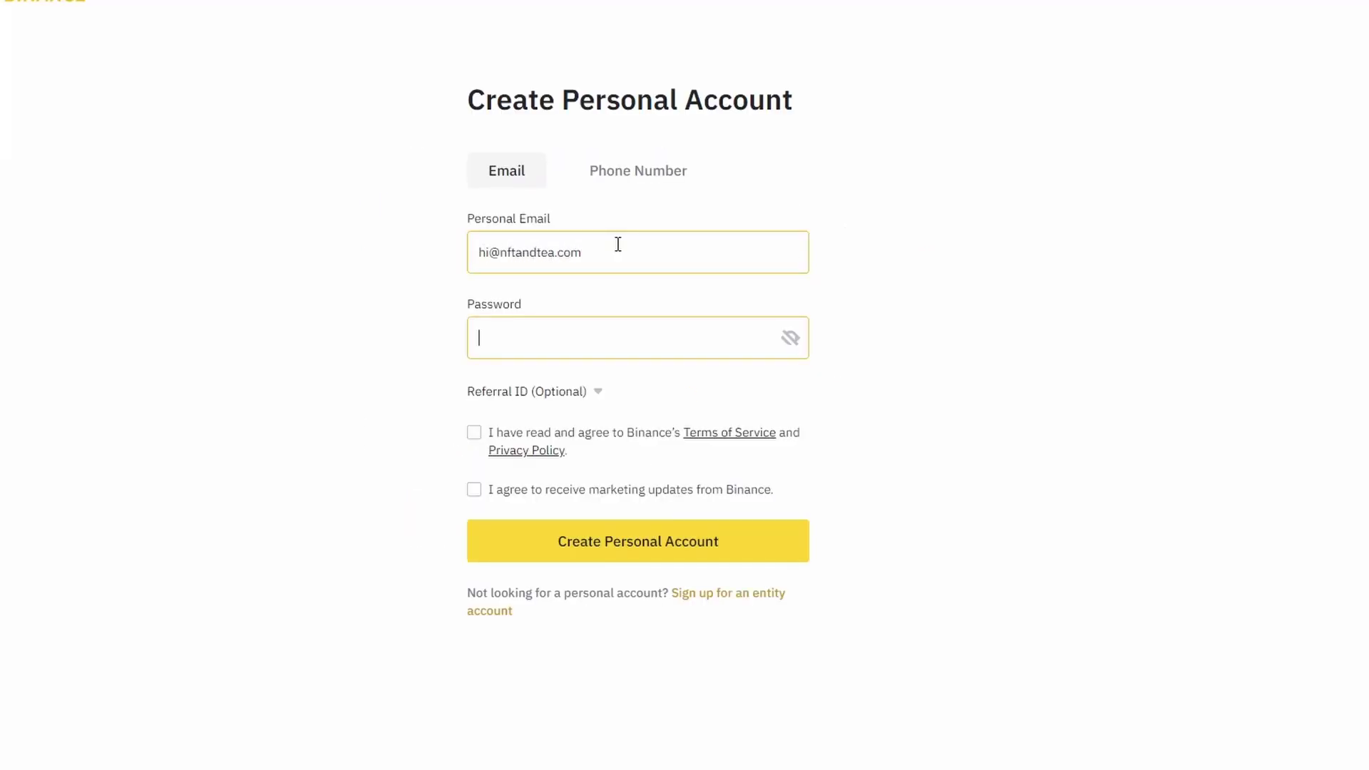
type("•••••••••••")
left_click(474, 433)
left_click(716, 563)
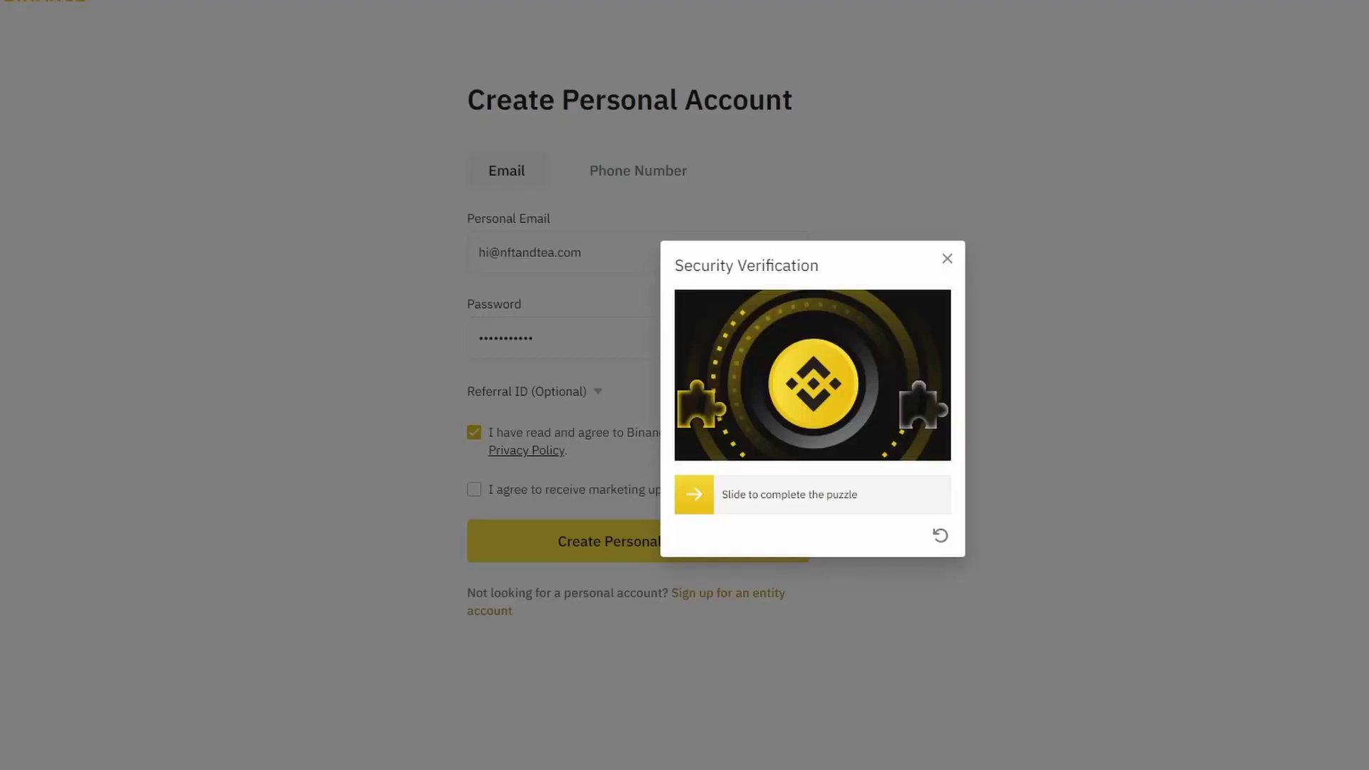
left_click_drag(694, 495, 931, 495)
- Paste the emailed verification code to create the account, then begin identity verification
left_click(665, 269)
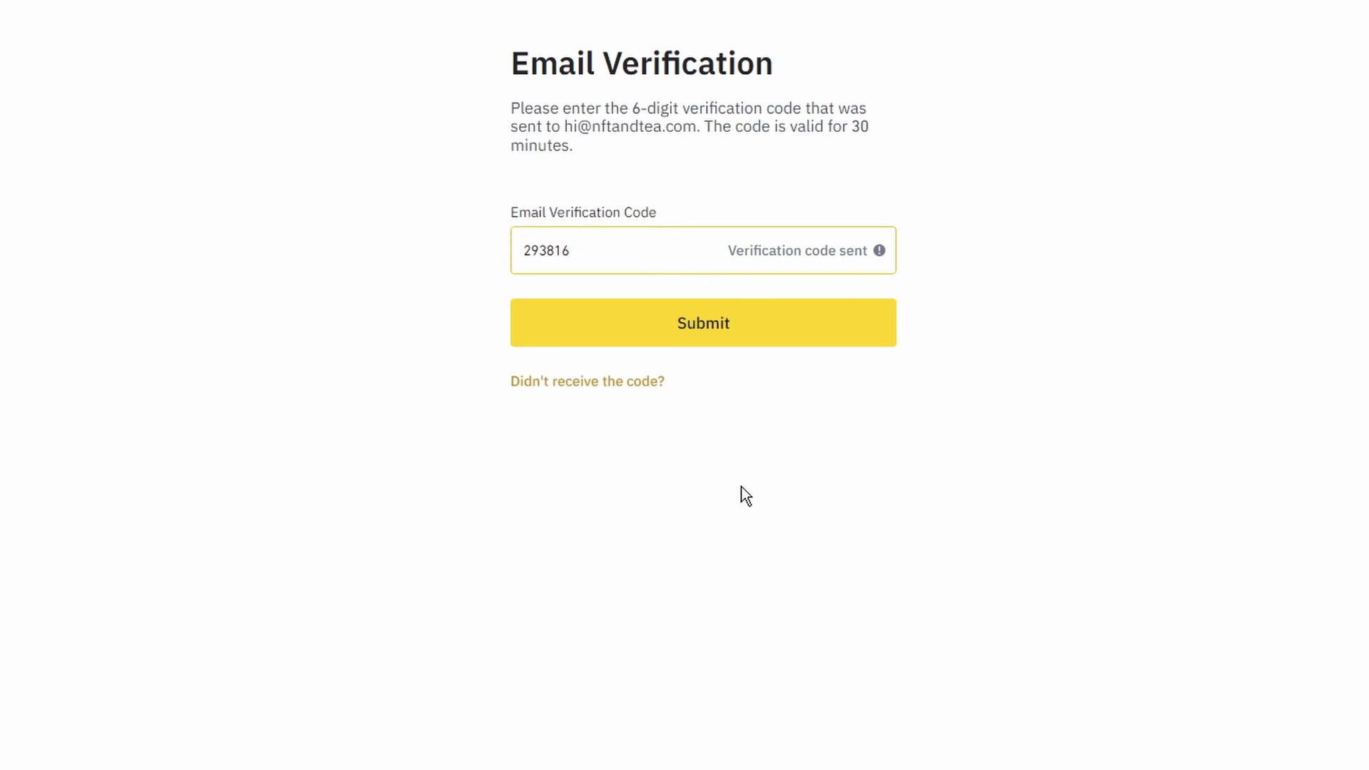
left_click(749, 332)
left_click(485, 499)
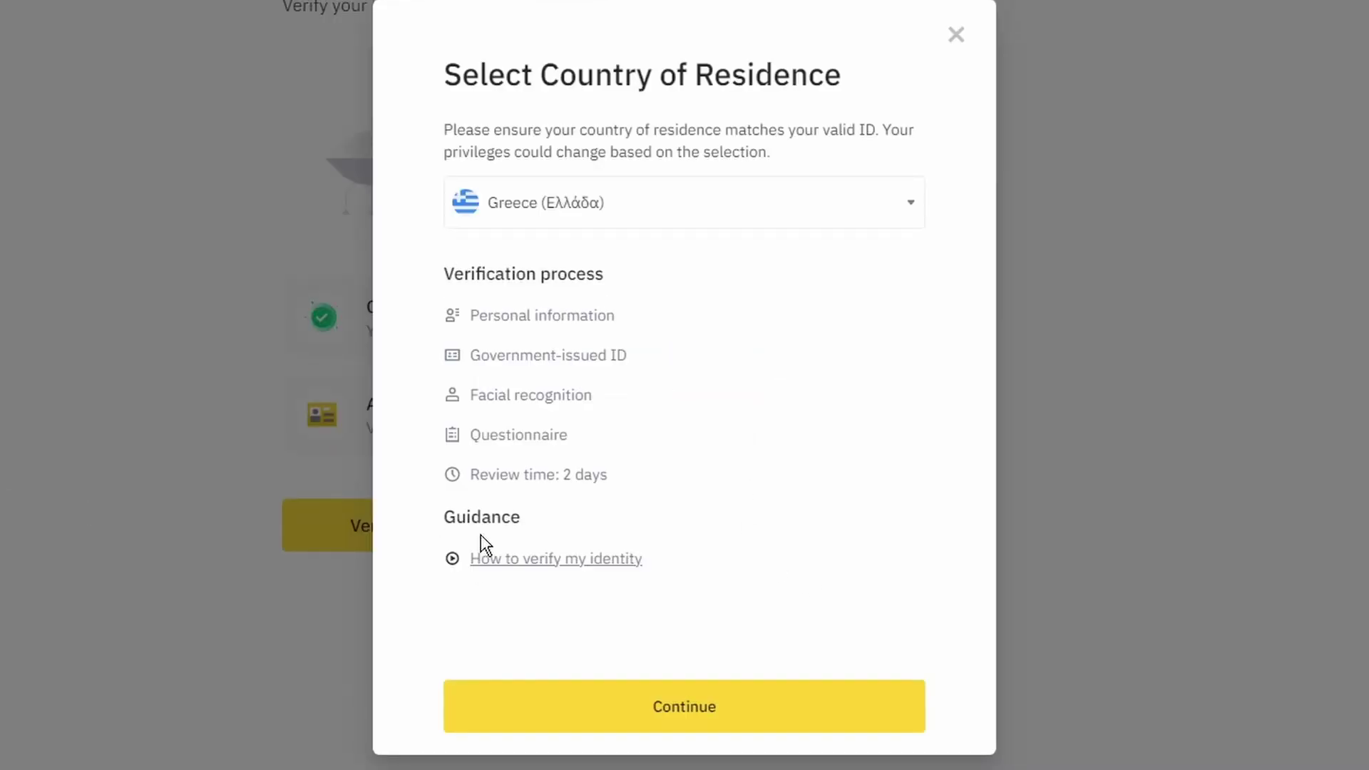
key("Return")
left_click(742, 224)
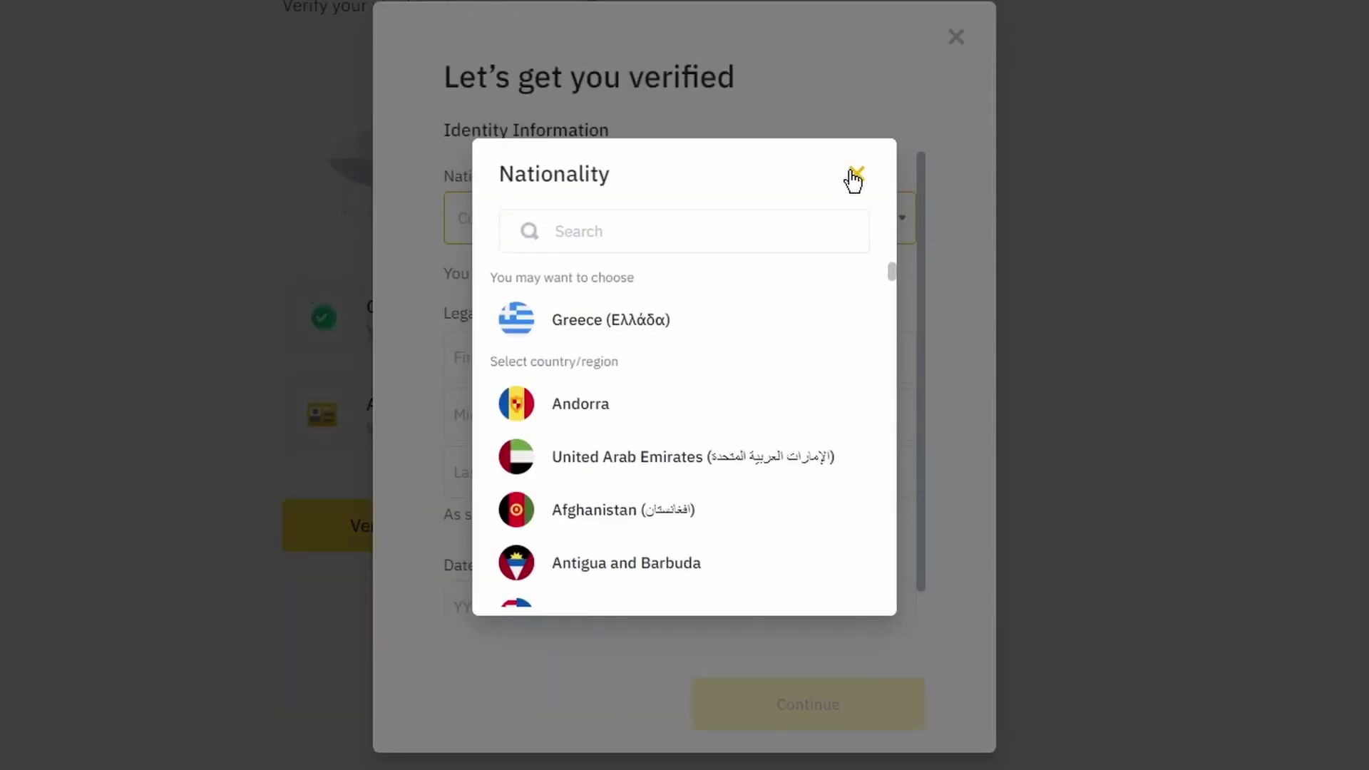
- Enter the legal first and last name and date of birth, and set nationality to Greece
left_click(853, 178)
left_click(751, 329)
type("Example")
key("Tab")
type("Example")
key("Tab")
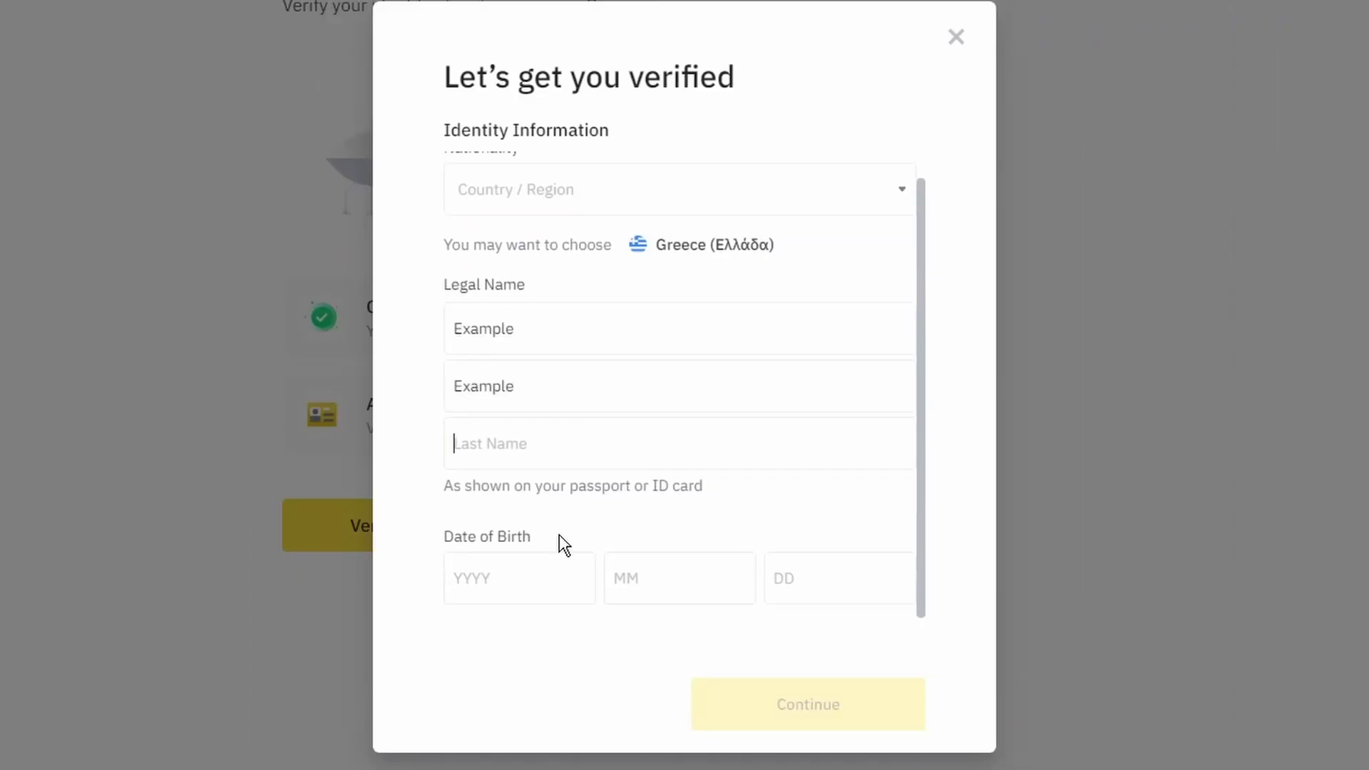
- Fill in the home address fields and submit them
type("Example")
left_click(584, 578)
left_click(706, 245)
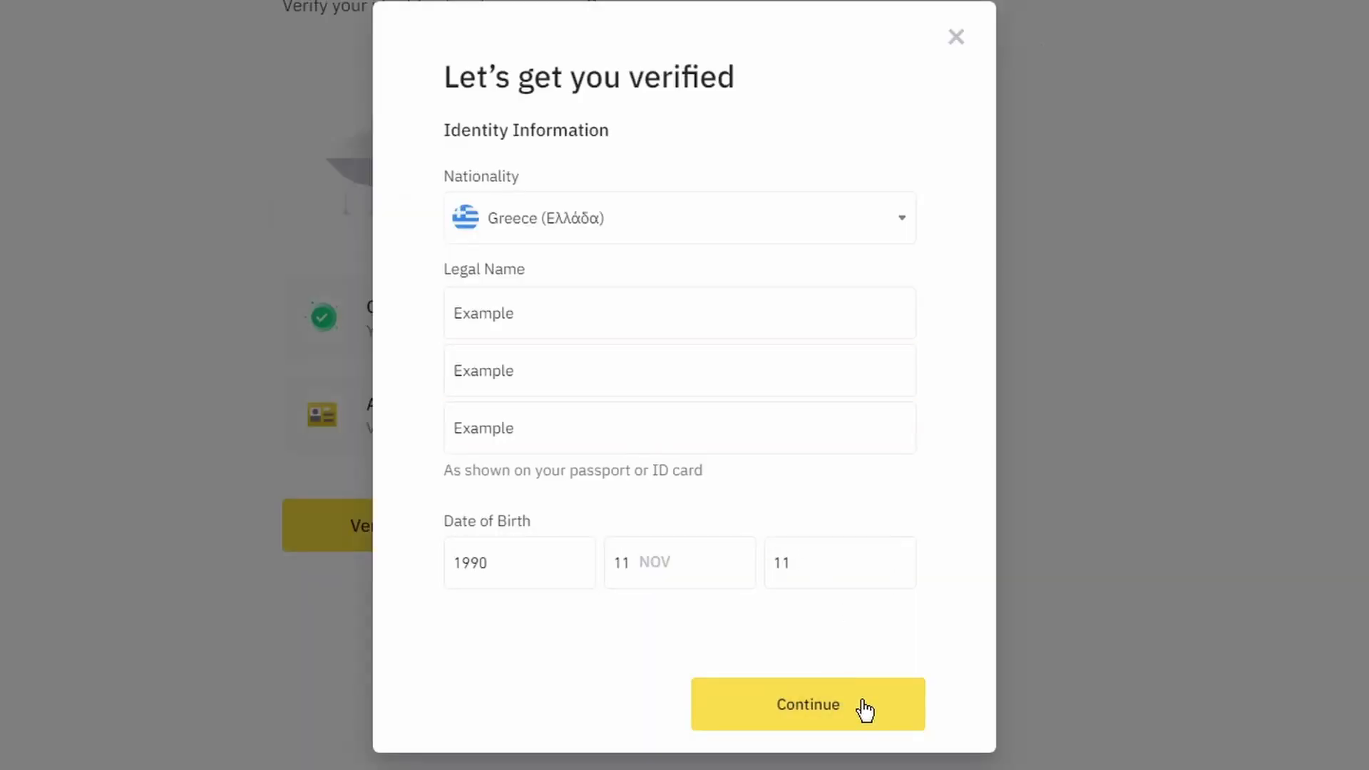
left_click(863, 708)
left_click(603, 207)
type("Example")
key("Tab")
type("Example")
left_click(590, 375)
type("Example")
left_click(834, 712)
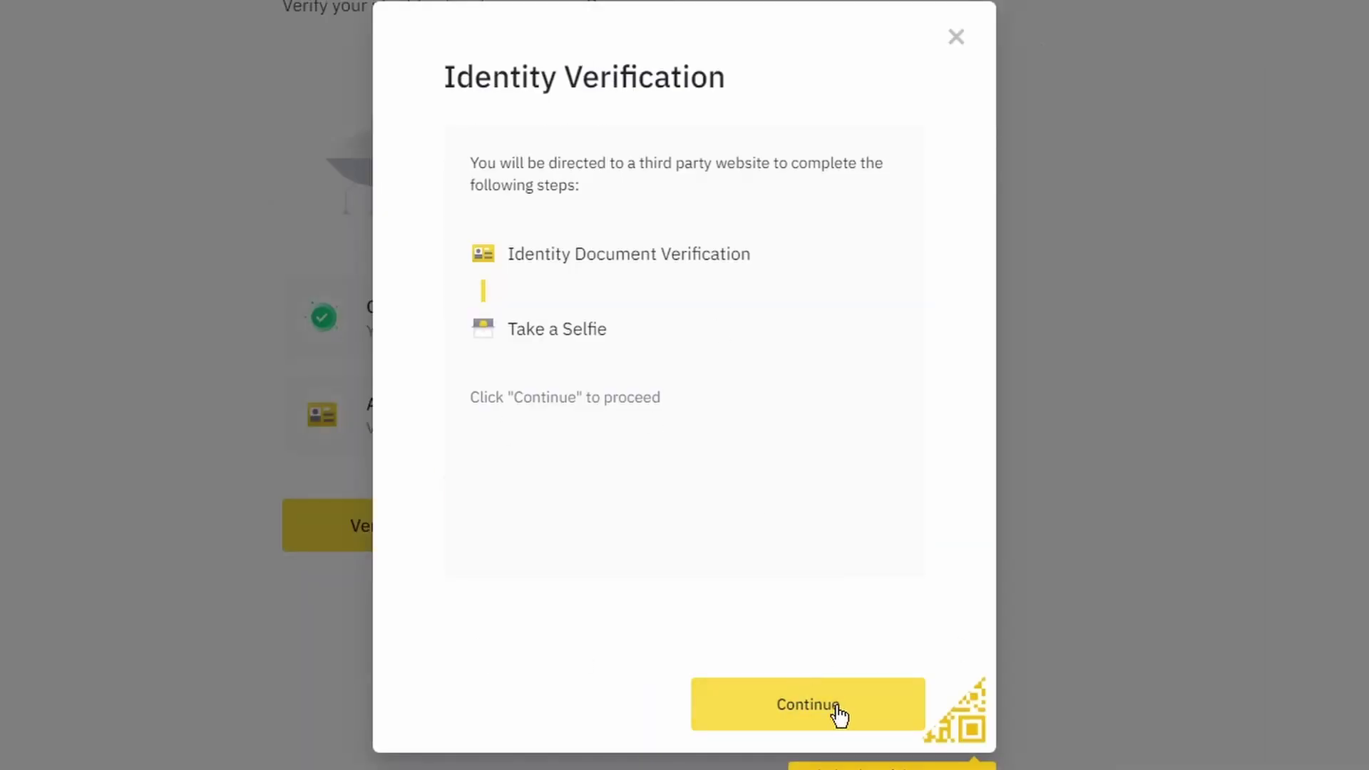
- Start the Sumsub check with driver's license as the document, allow the camera, then close the window
left_click(835, 712)
left_click(695, 334)
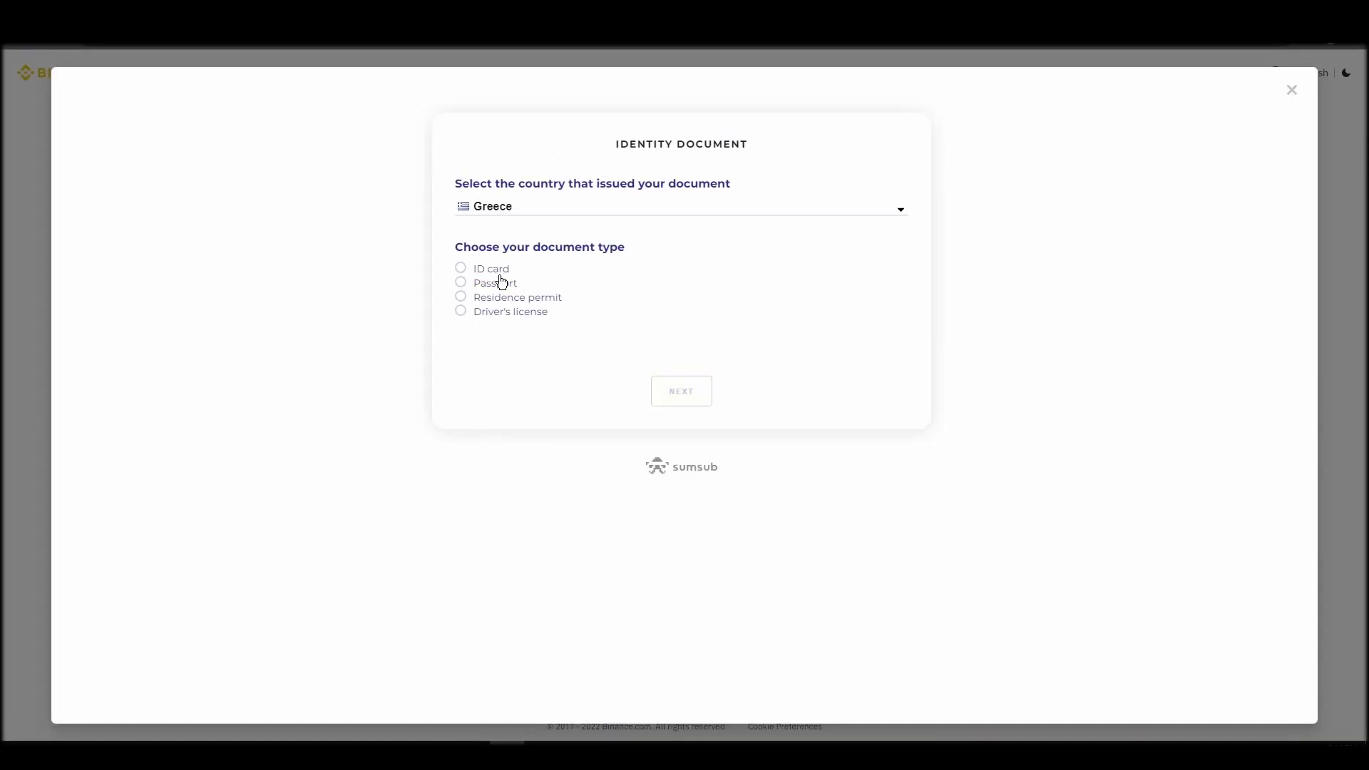
left_click(499, 282)
left_click(508, 312)
left_click(676, 561)
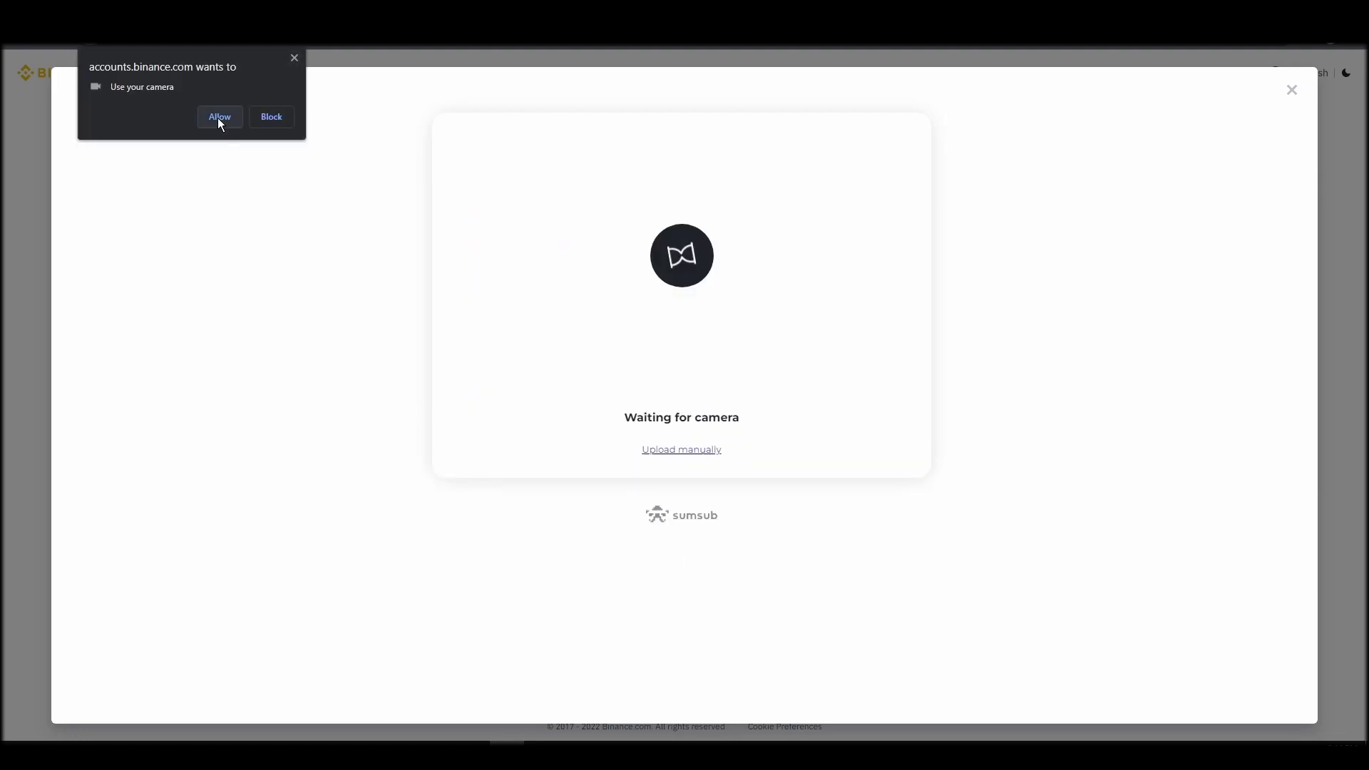
scroll(580, 496, "down", 2)
left_click(1291, 95)
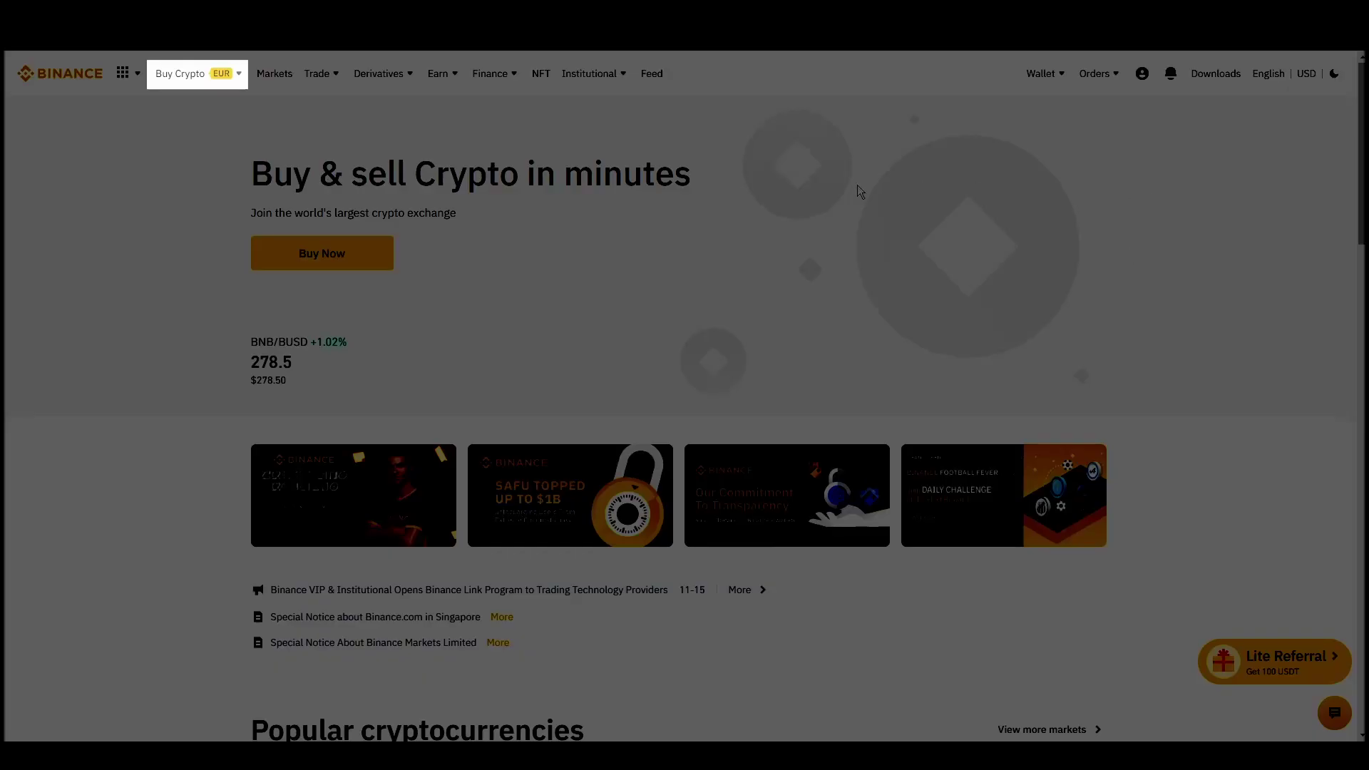
- Buy ETH with a credit/debit card, spending 15 EUR, and continue the order
mouse_move(217, 88)
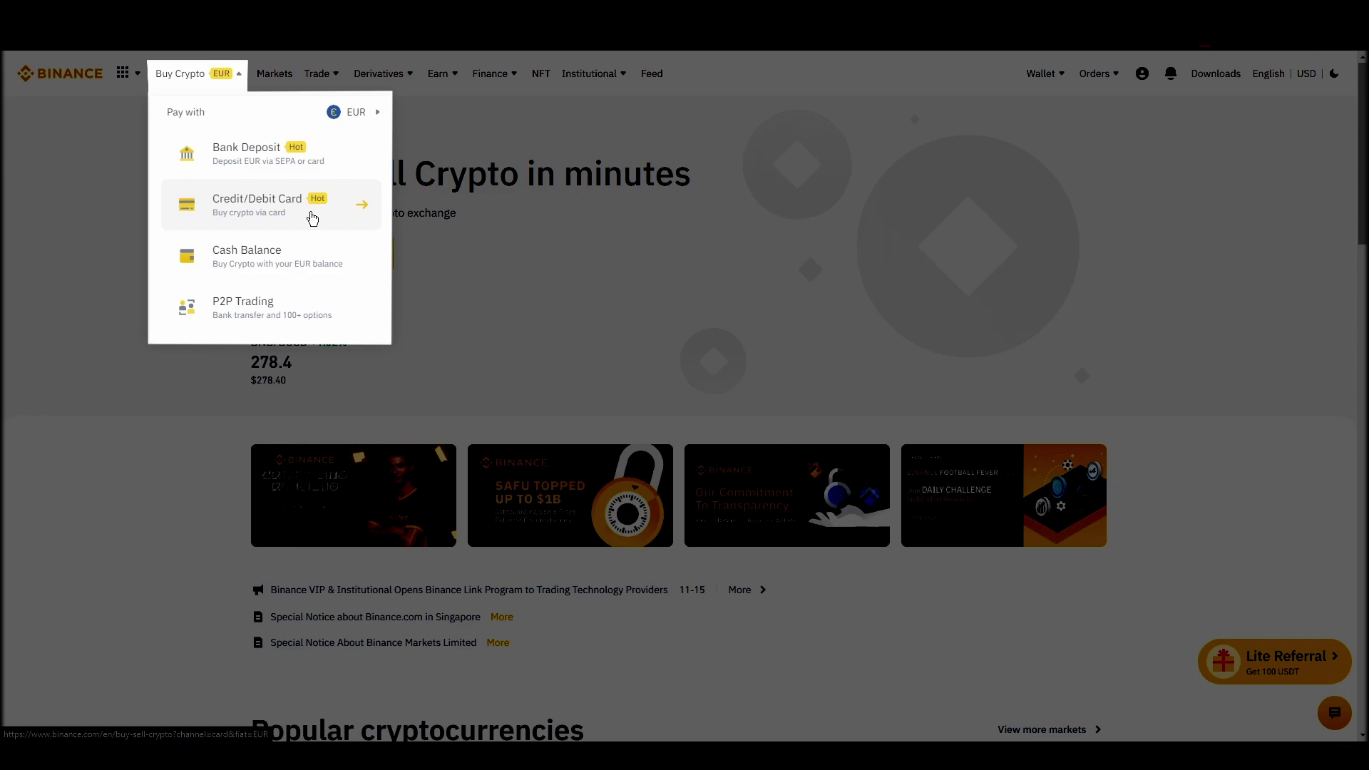
left_click(312, 217)
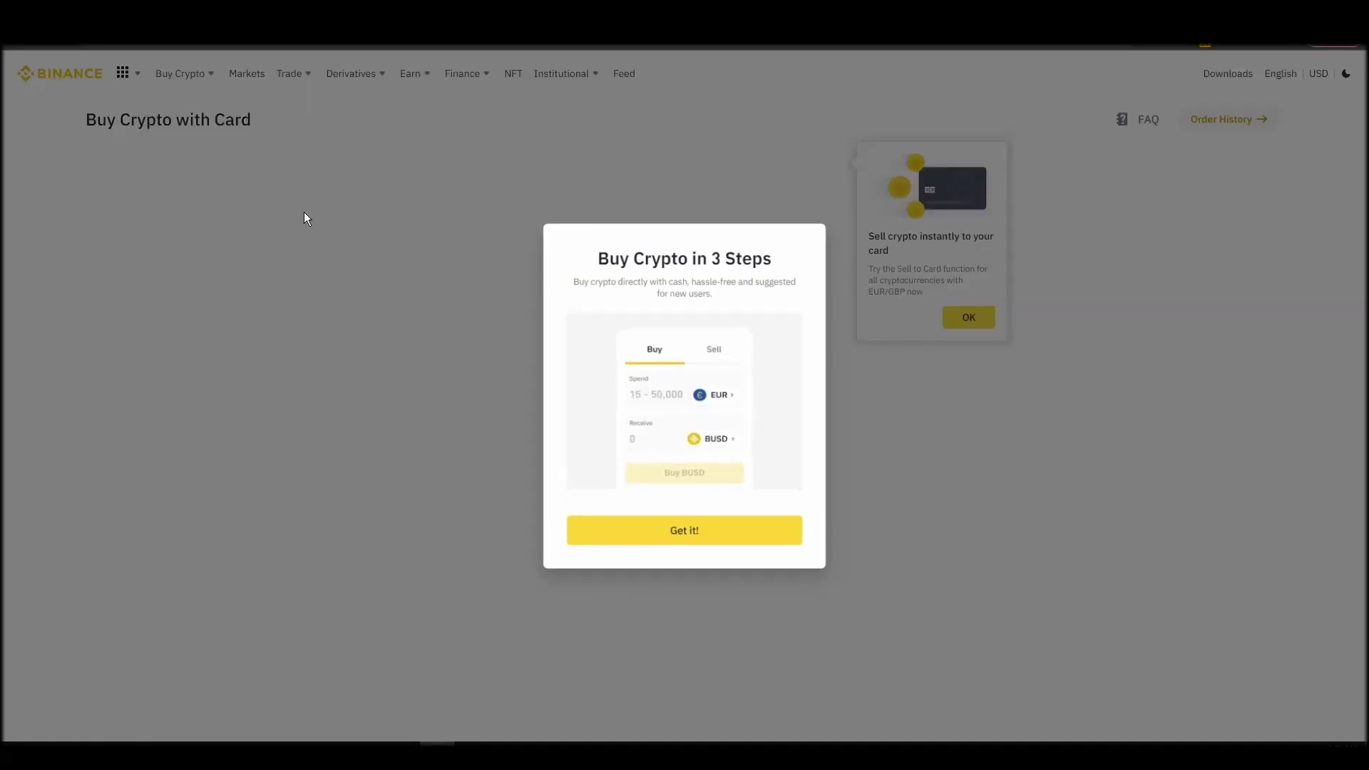
left_click(721, 535)
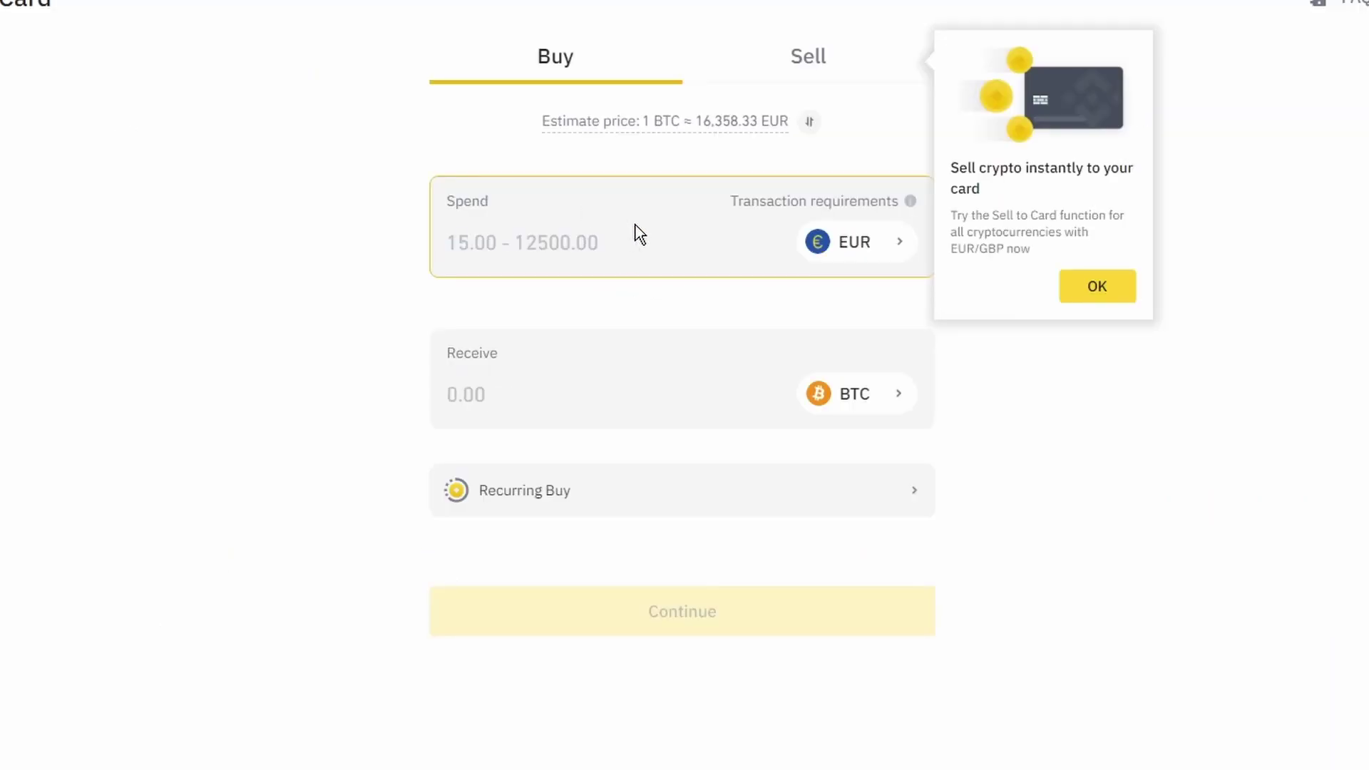
left_click(865, 415)
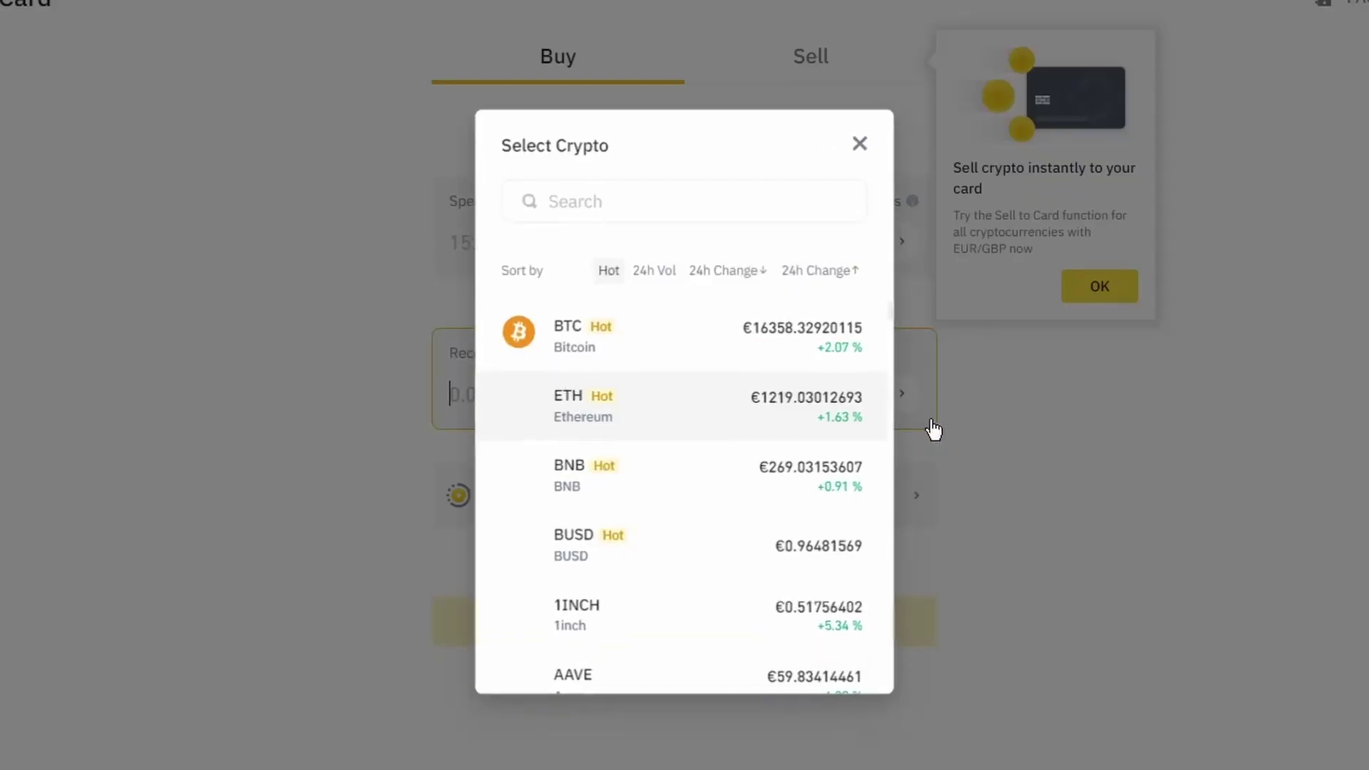
left_click(666, 419)
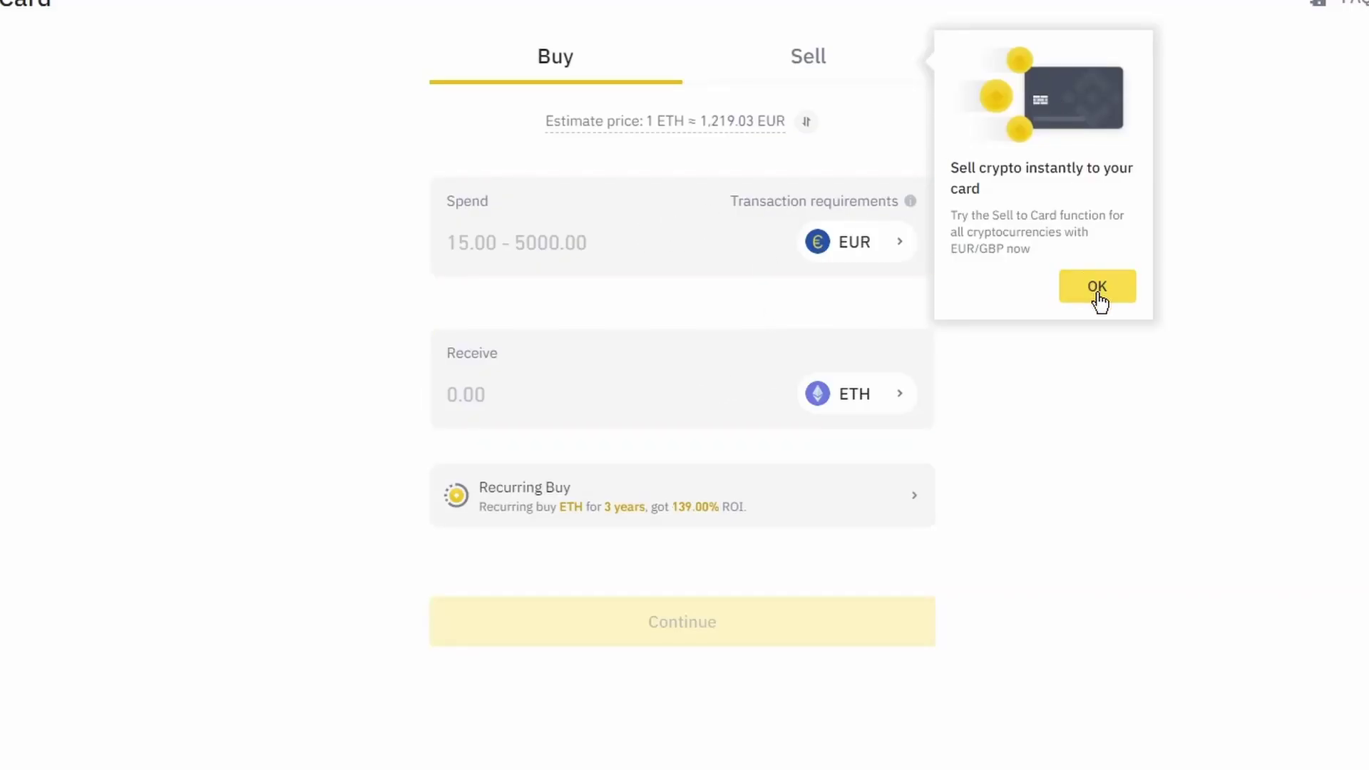
left_click(1098, 287)
left_click(571, 248)
type("15")
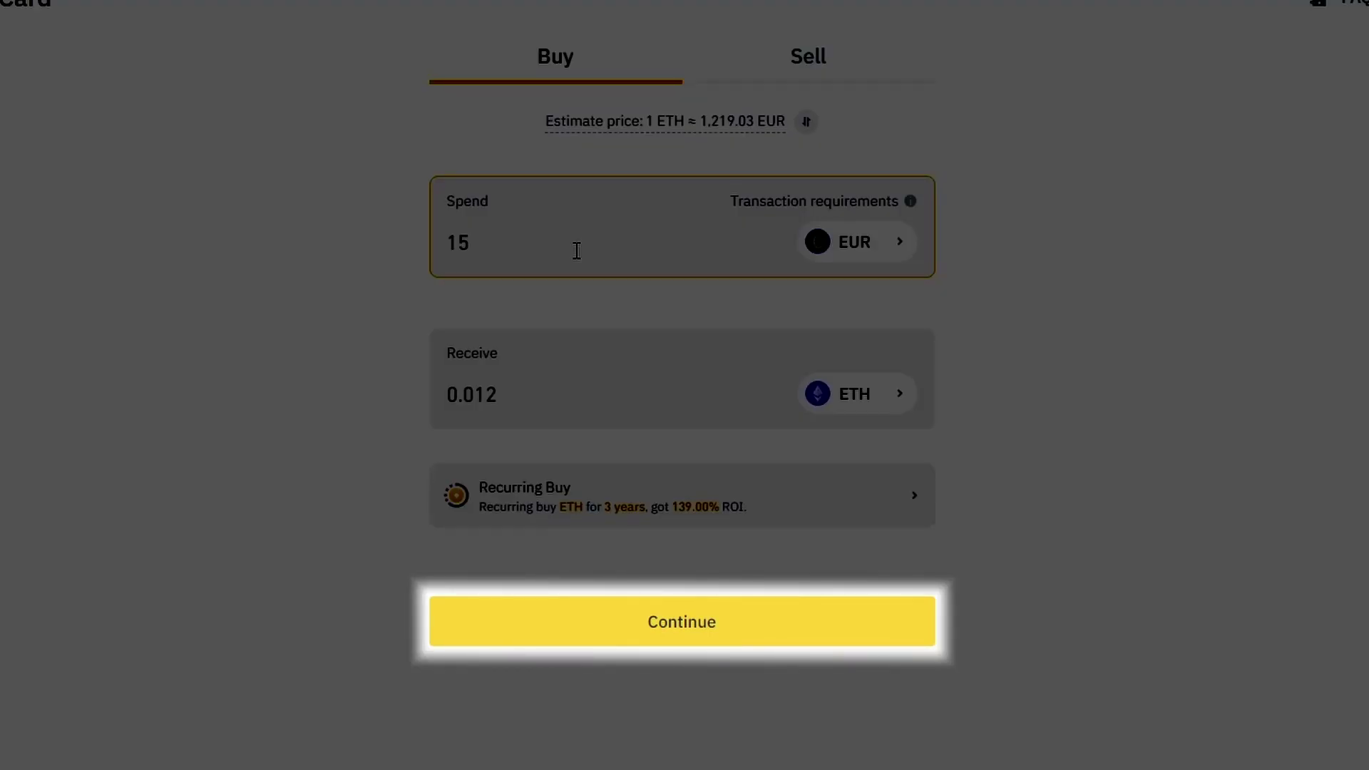
left_click(683, 592)
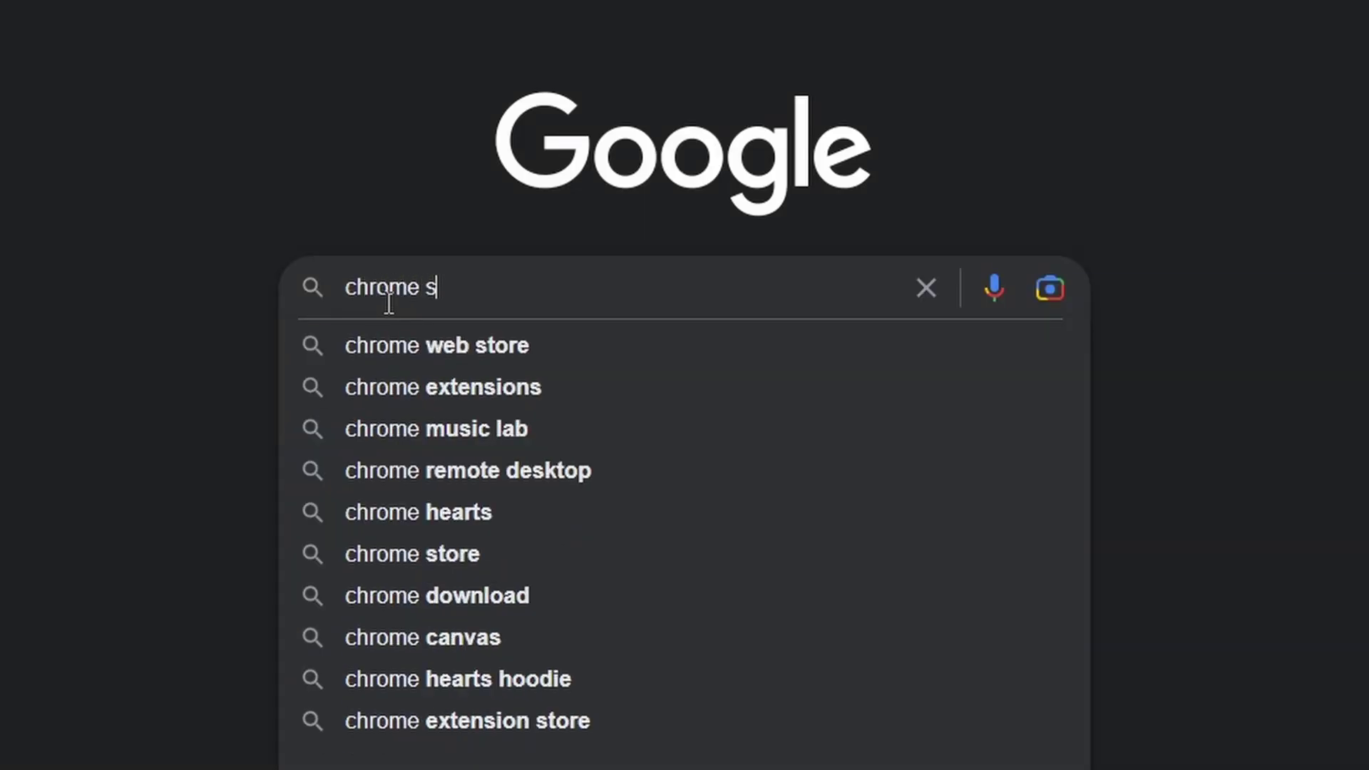
- Find MetaMask in the Chrome Web Store, check its metamask.io link, and add the extension to Chrome
key("Return")
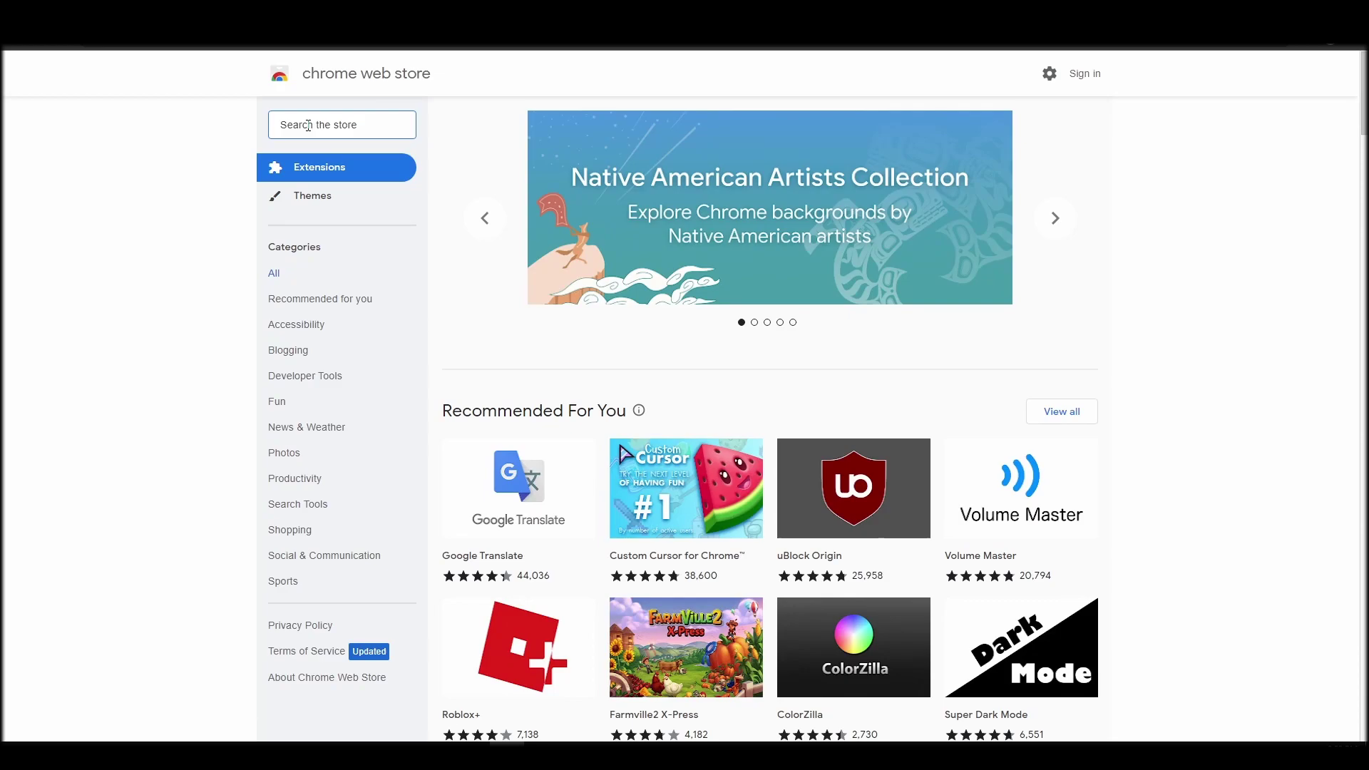
type("metamask")
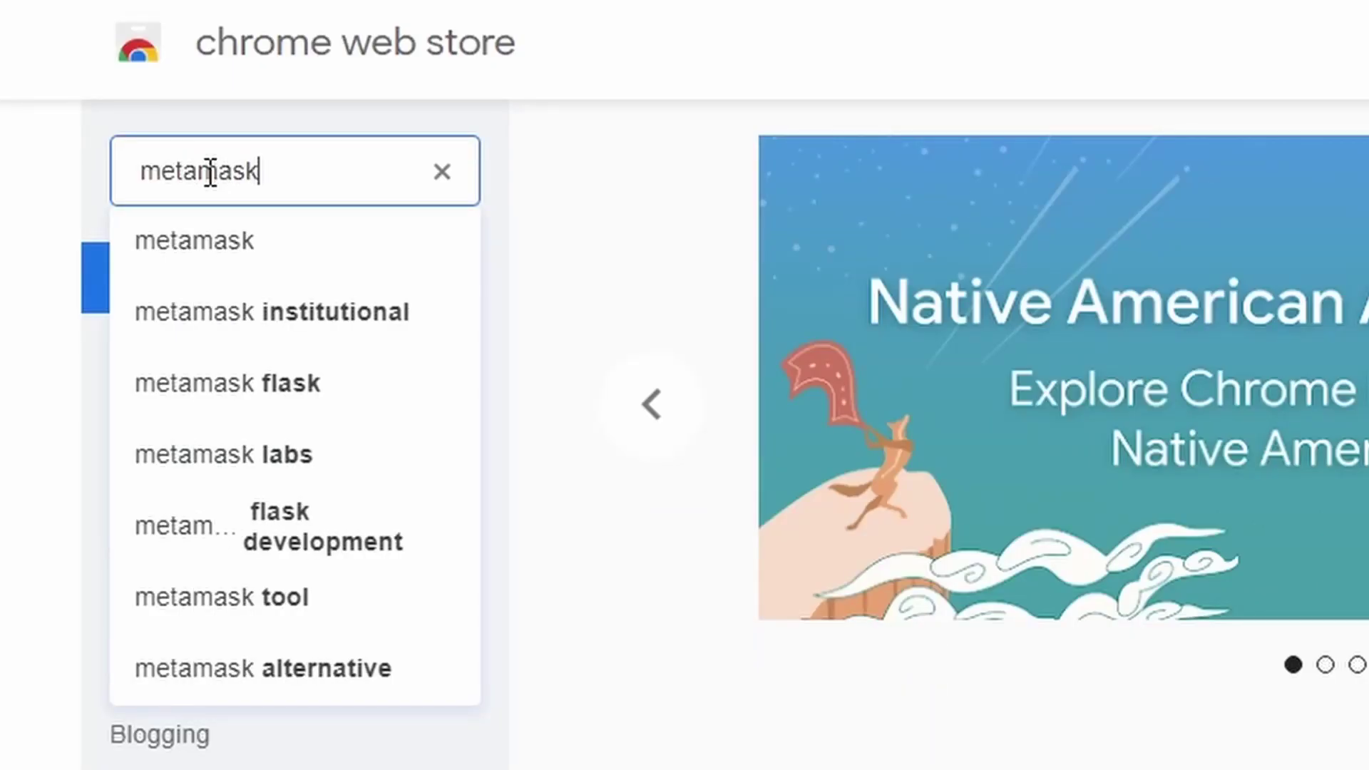
key("Return")
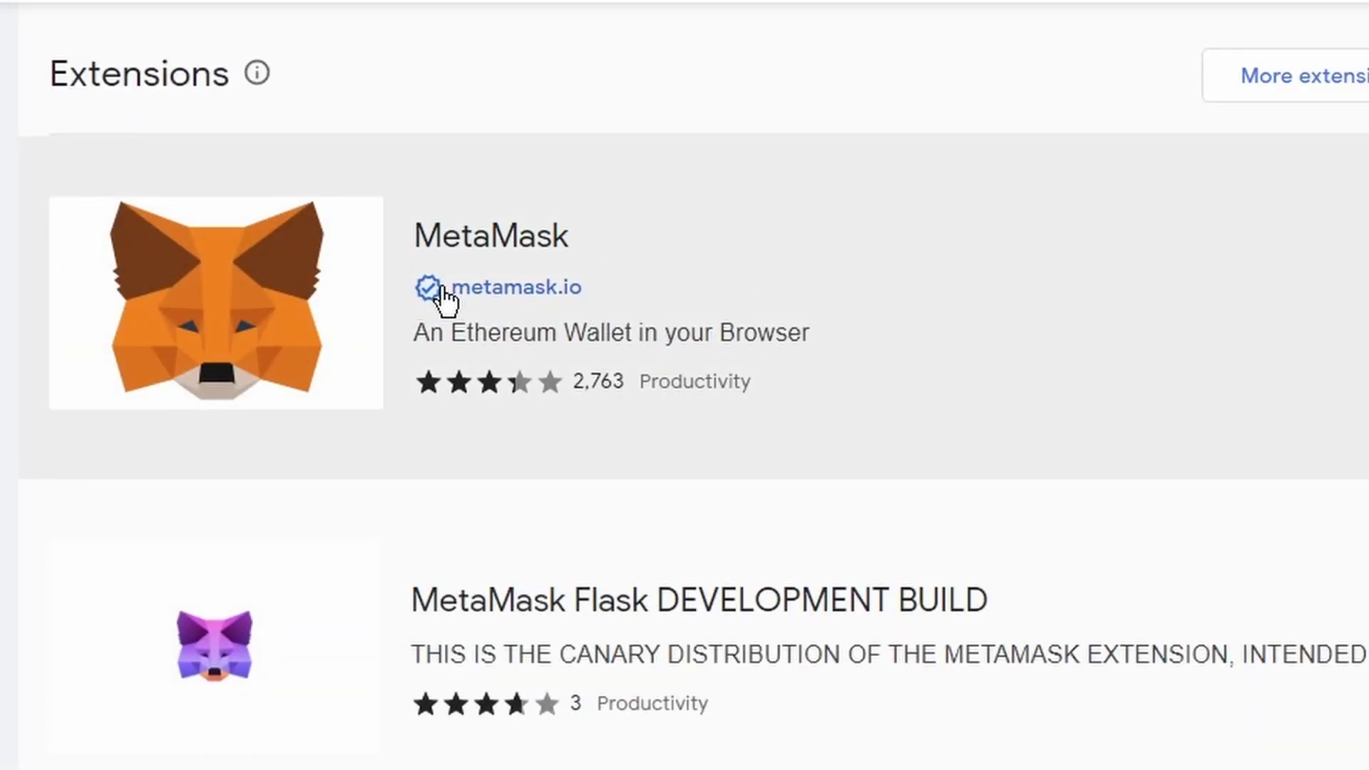
left_click(664, 243)
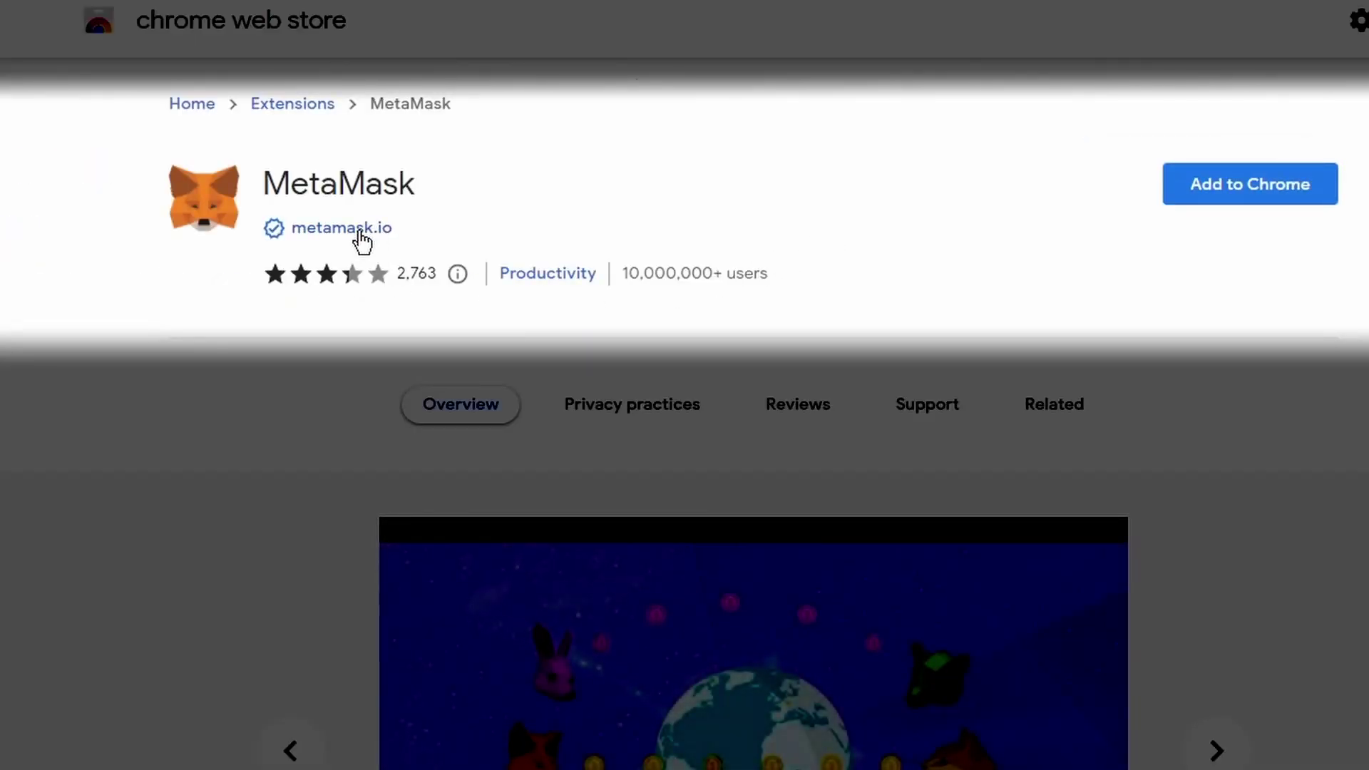
left_click(359, 232)
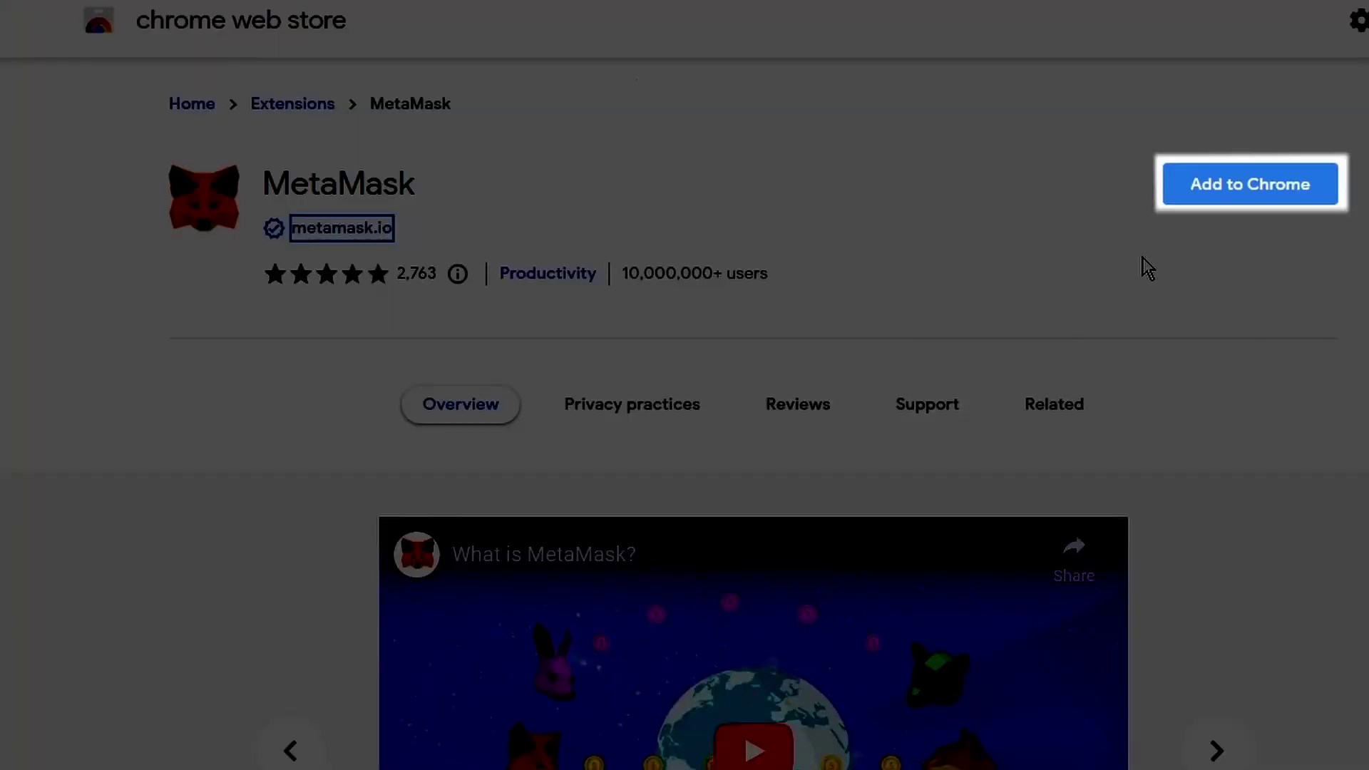
left_click(1215, 195)
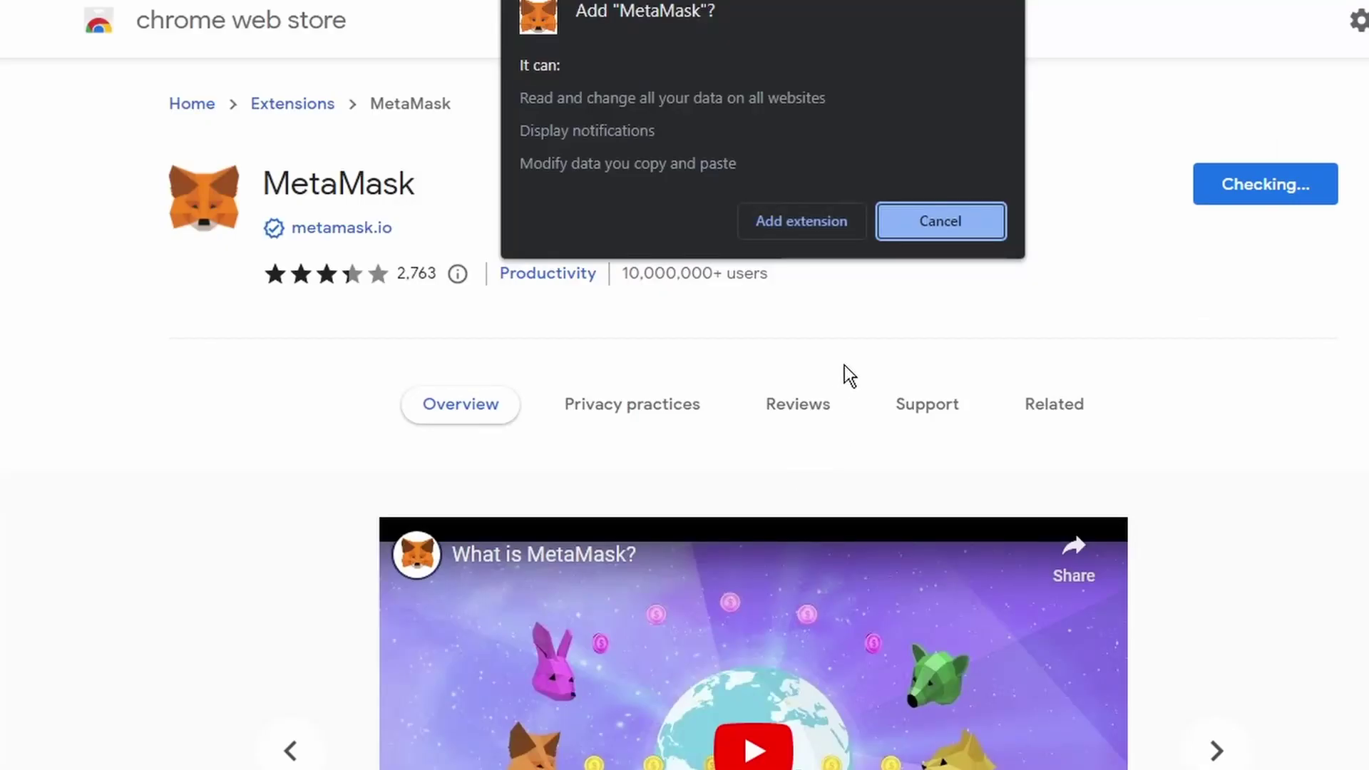
left_click(820, 224)
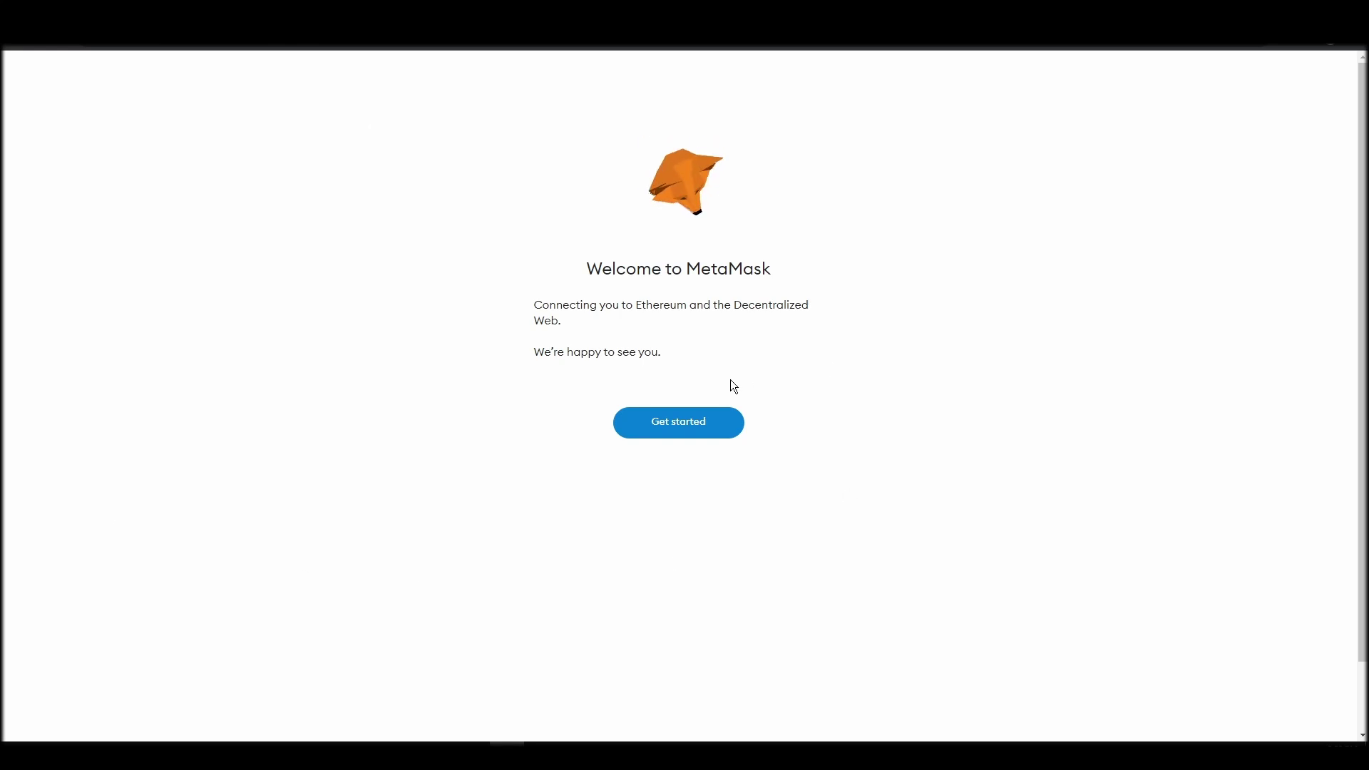
- Create a new MetaMask wallet with a confirmed password, accepting the terms of use
left_click(648, 421)
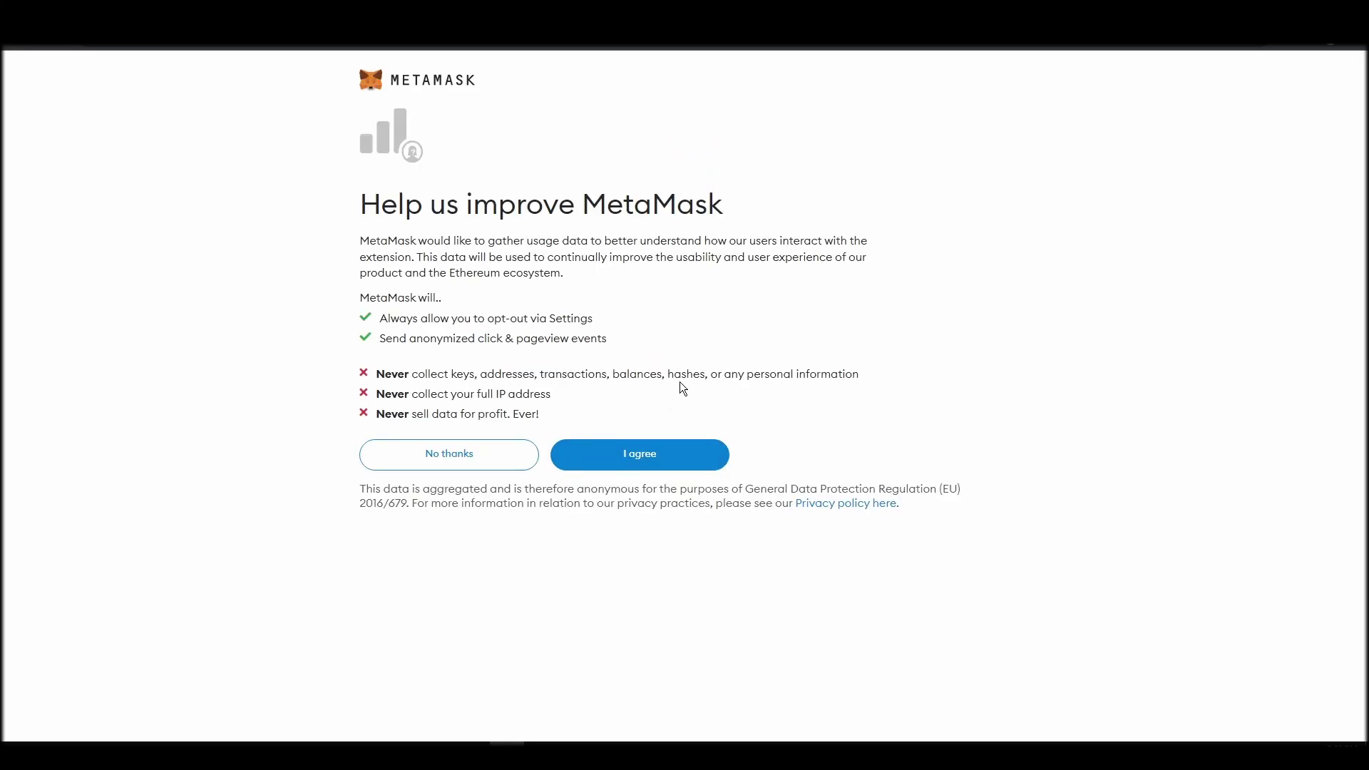
left_click(493, 450)
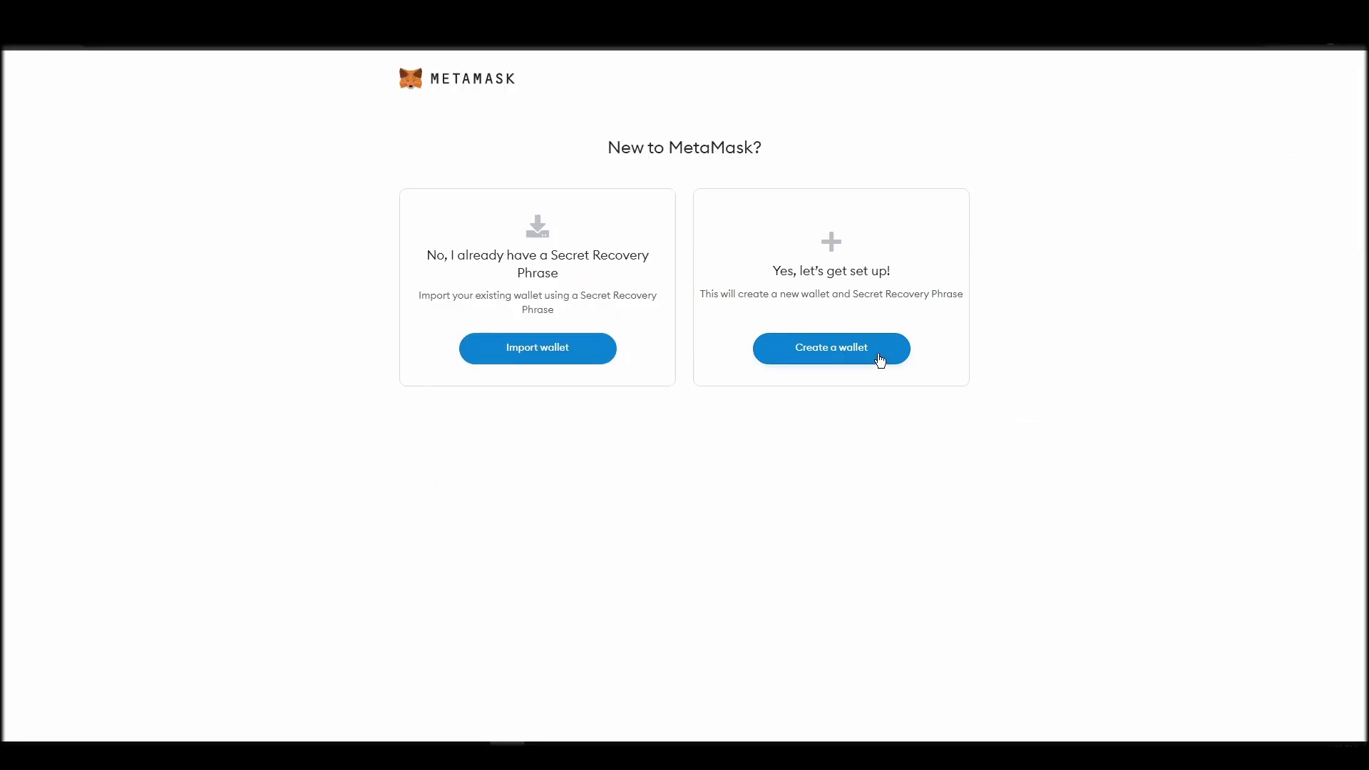
left_click(879, 357)
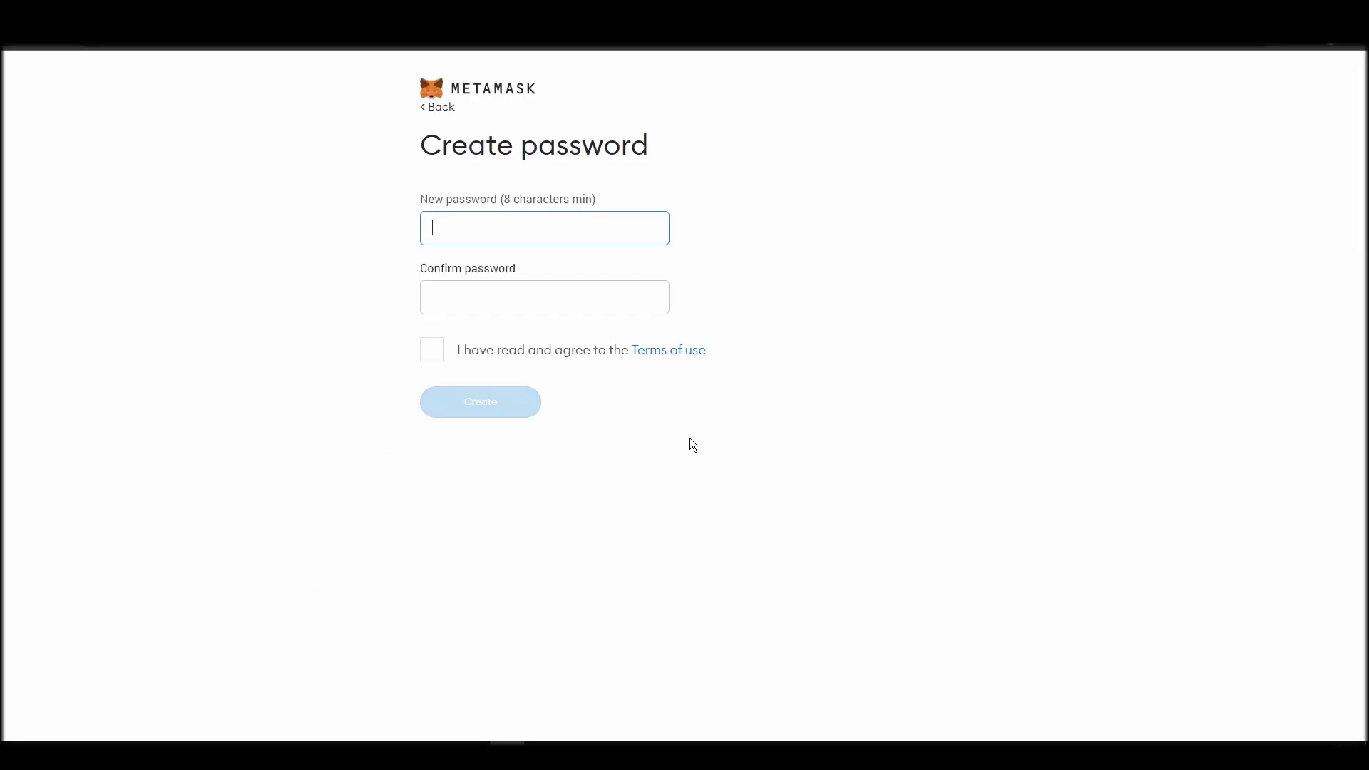
key("Tab")
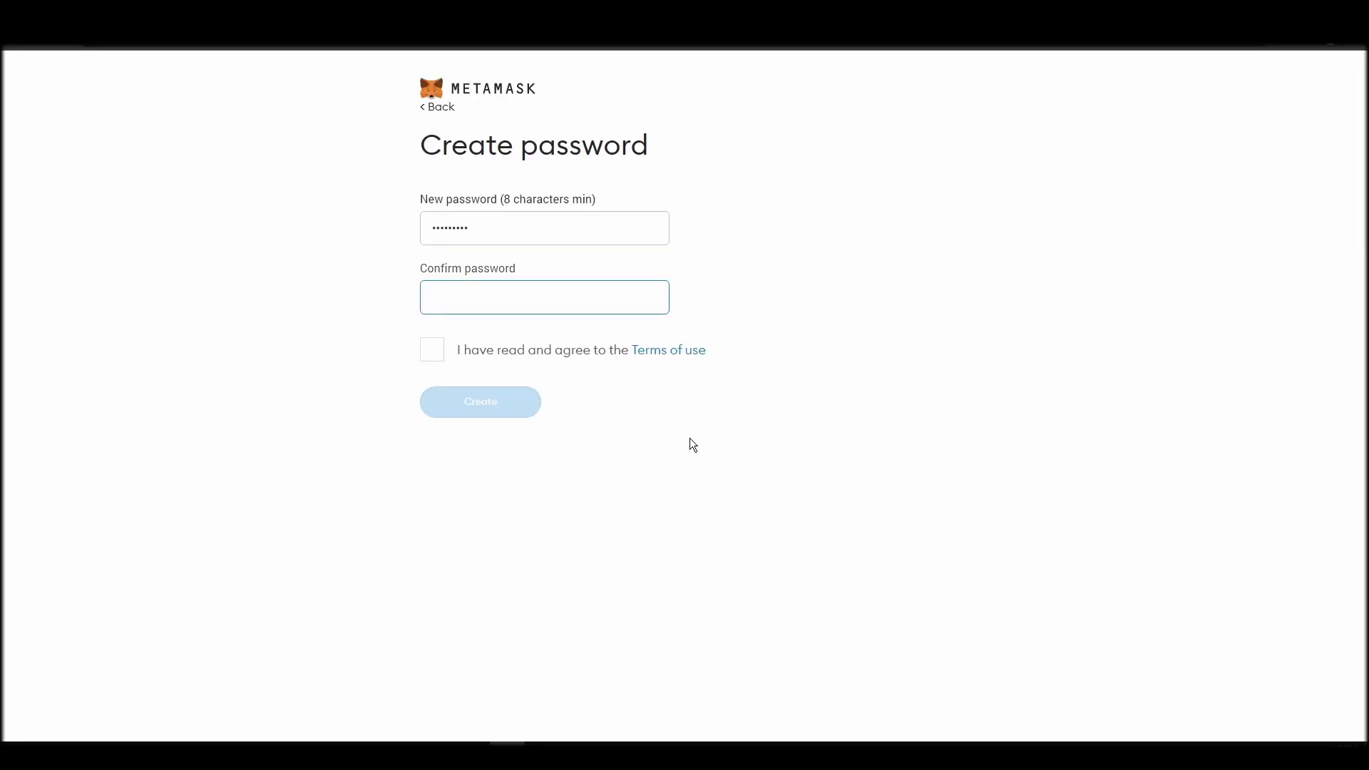
left_click(437, 352)
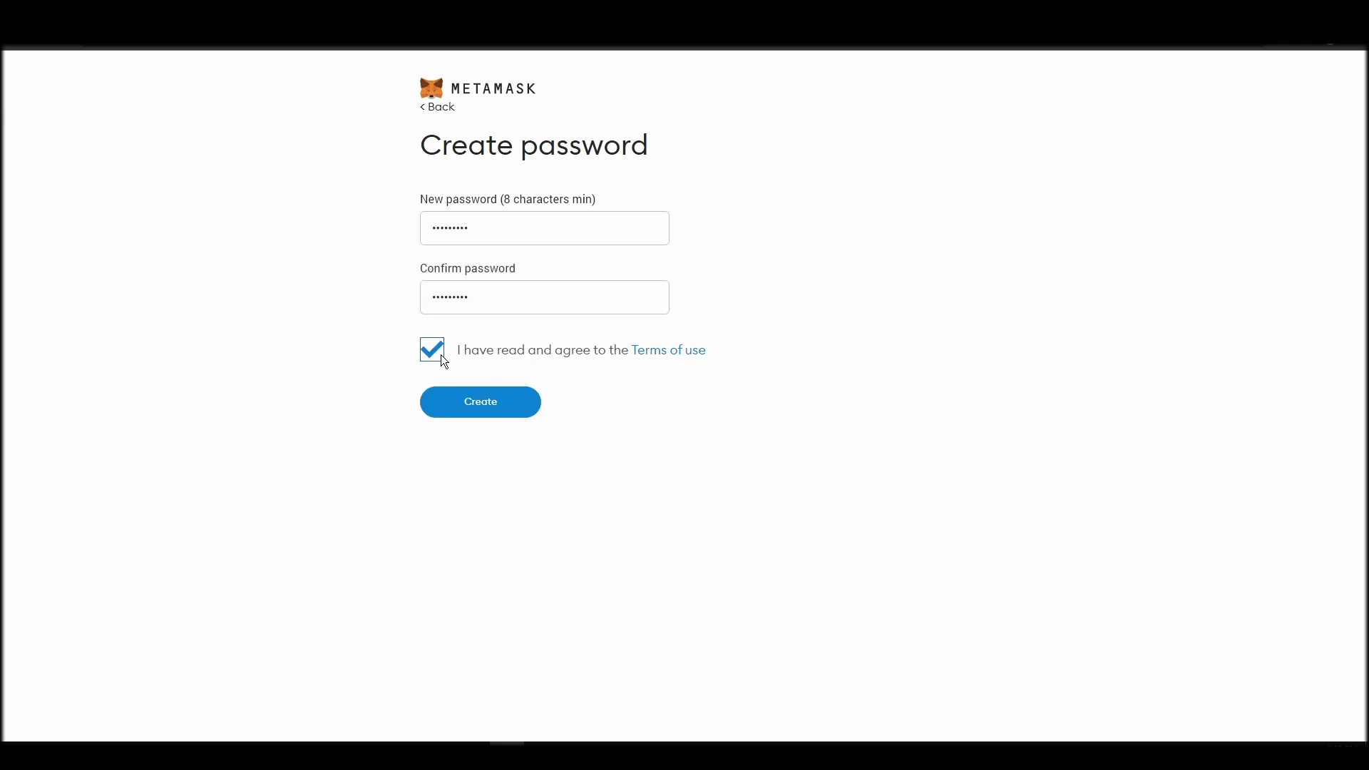
left_click(516, 402)
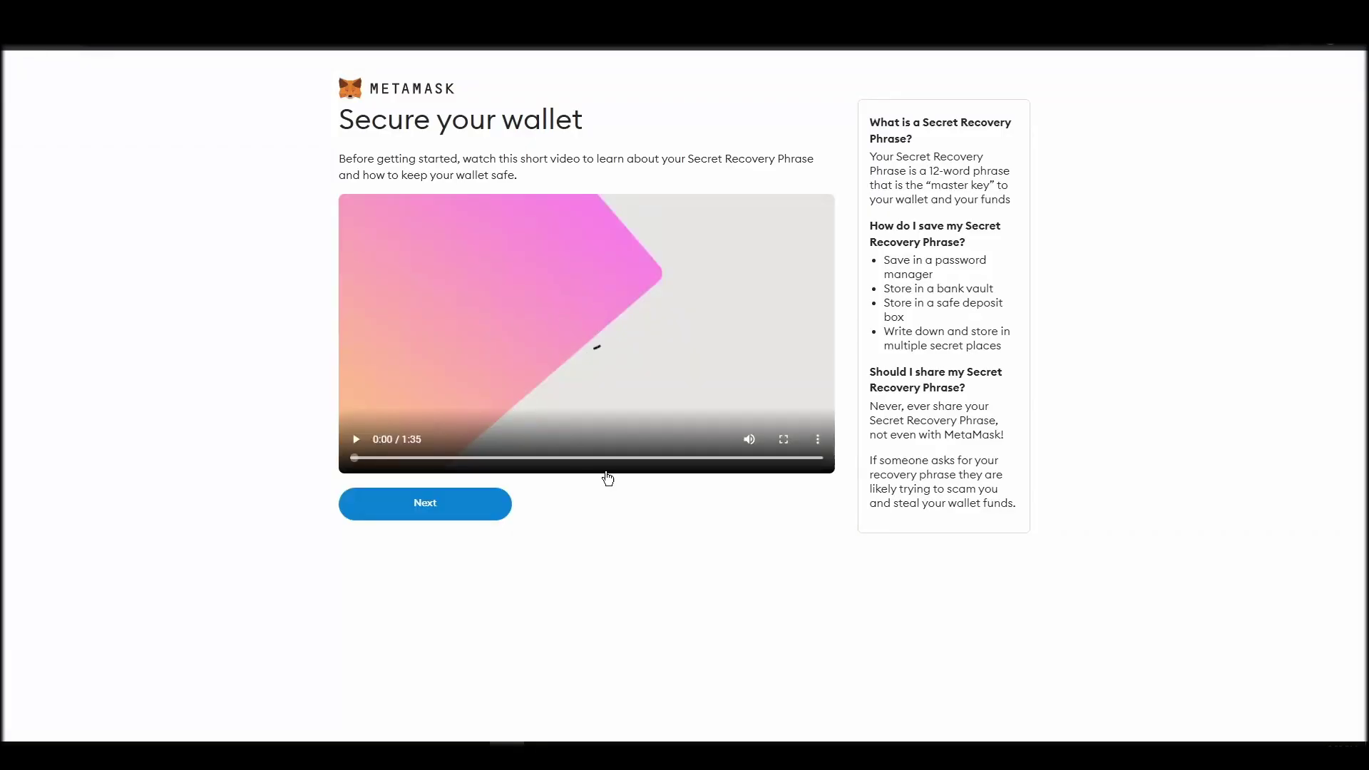
left_click(479, 515)
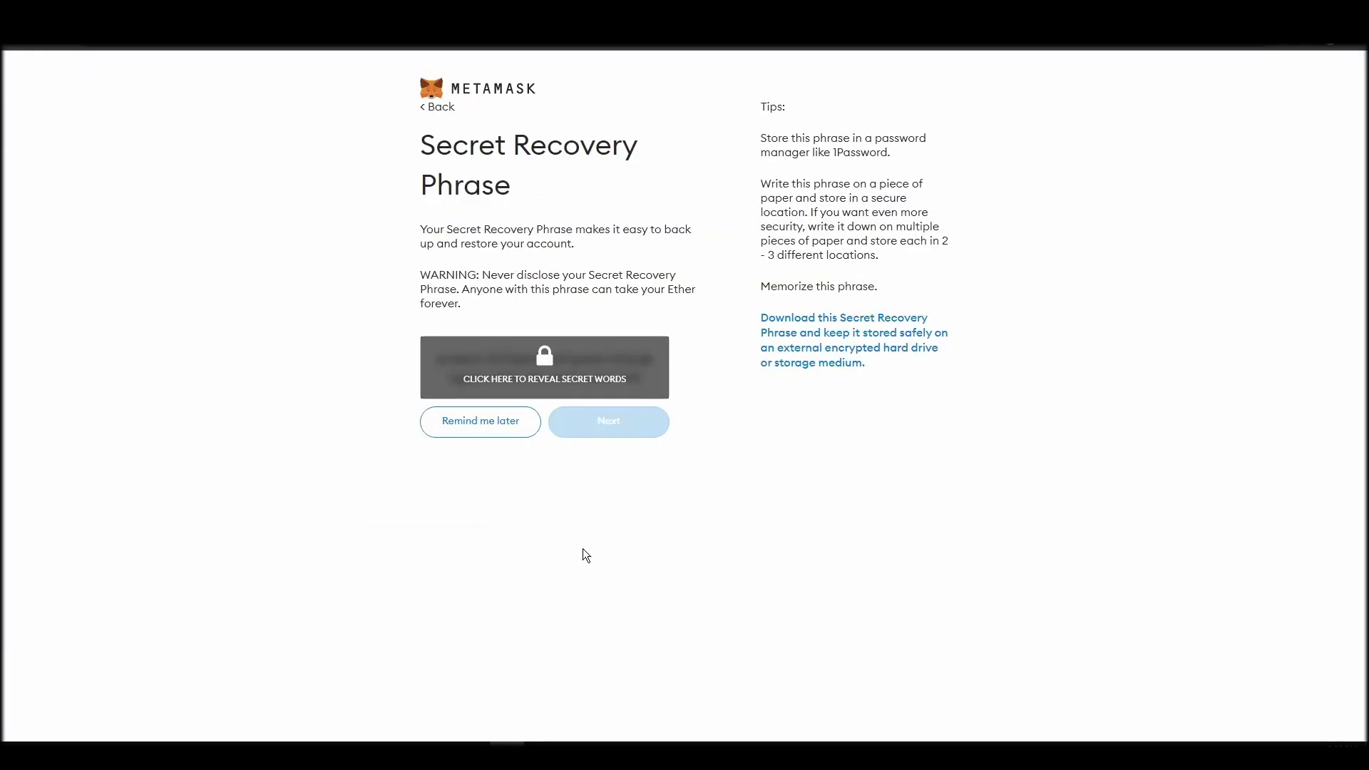
- Reveal and copy the Secret Recovery Phrase, then finish setup to open Account 1
left_click(576, 373)
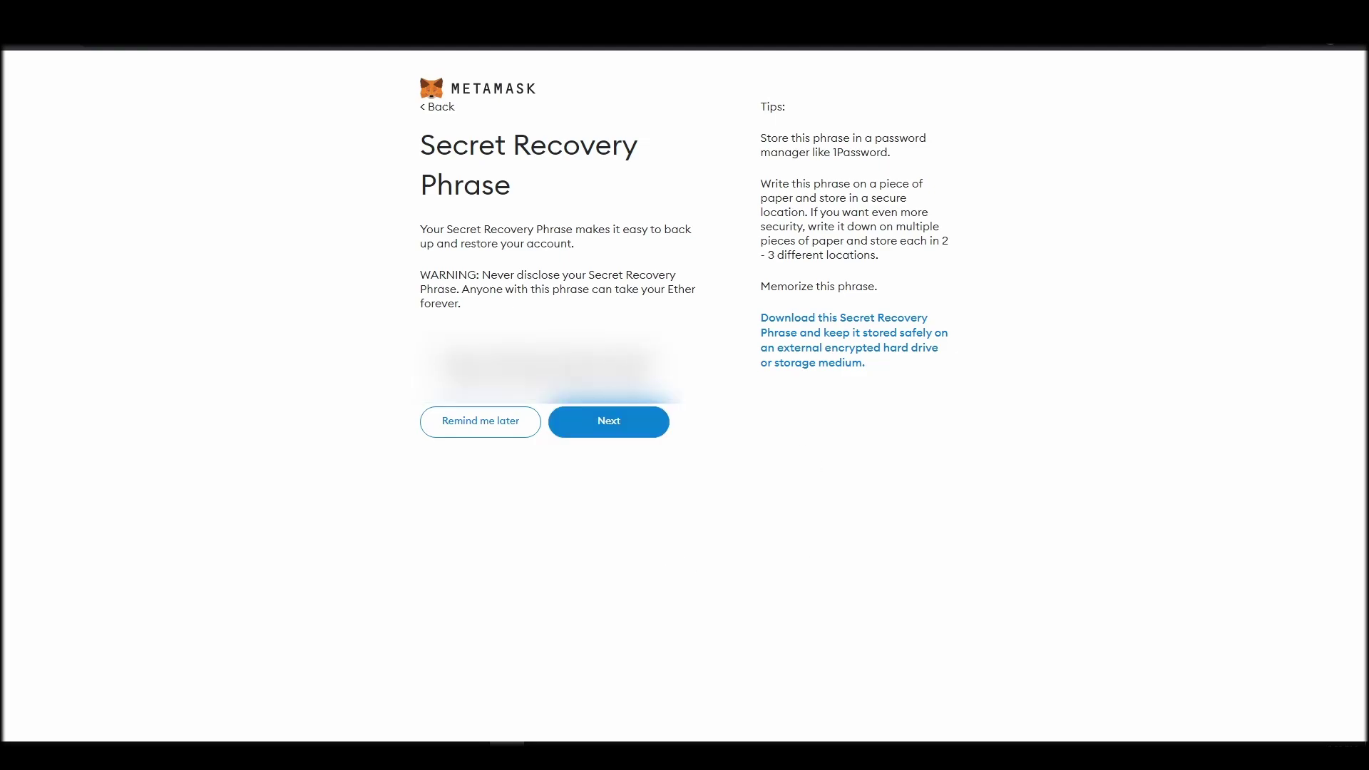
left_click_drag(445, 357, 649, 378)
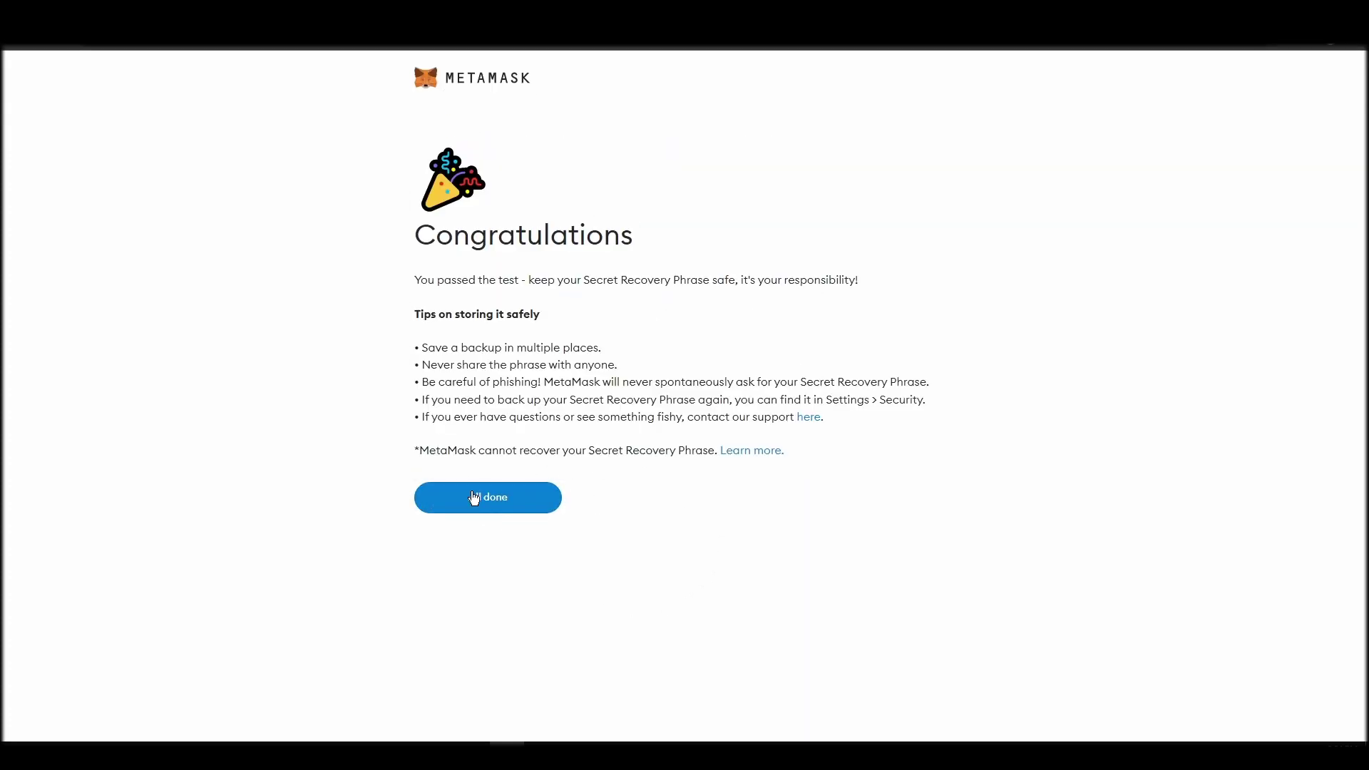
left_click(510, 507)
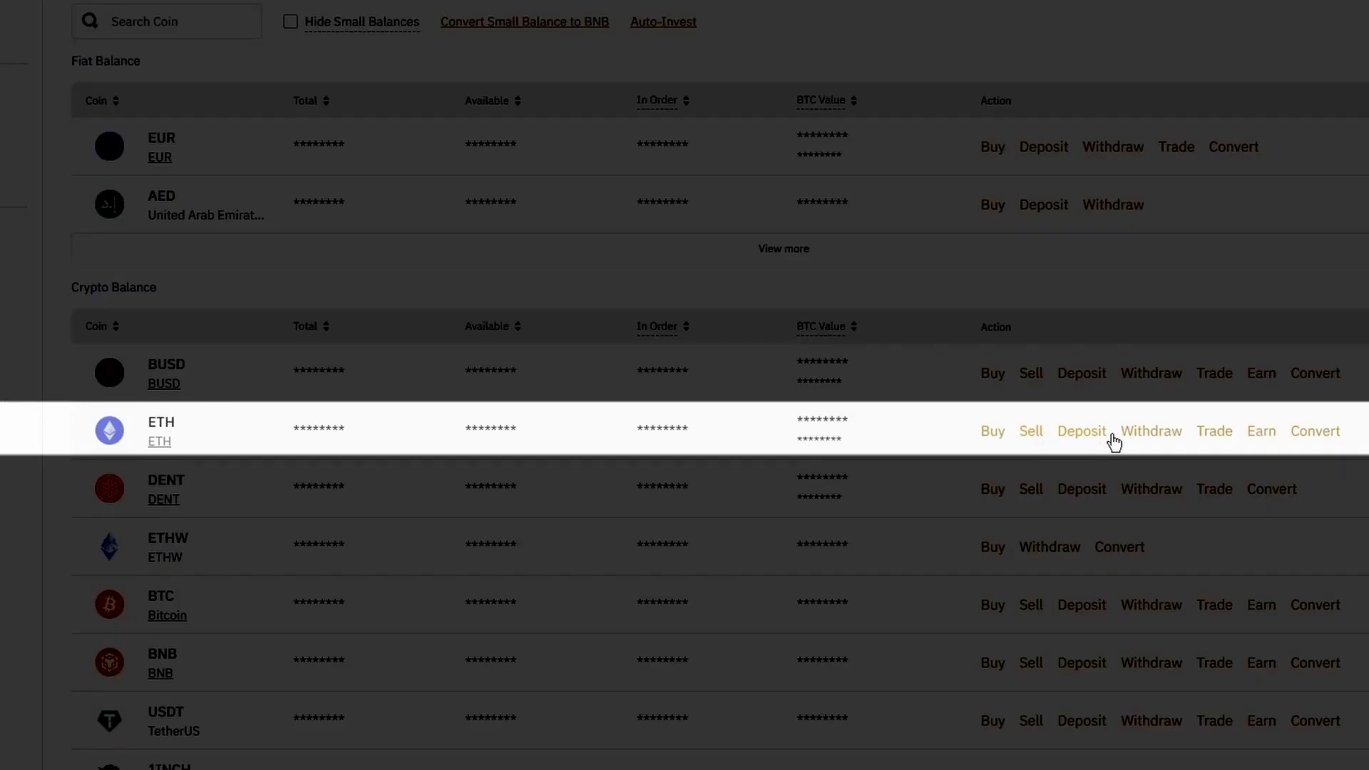
- Open the ETH withdrawal form and paste the MetaMask account address as the destination
left_click(1156, 432)
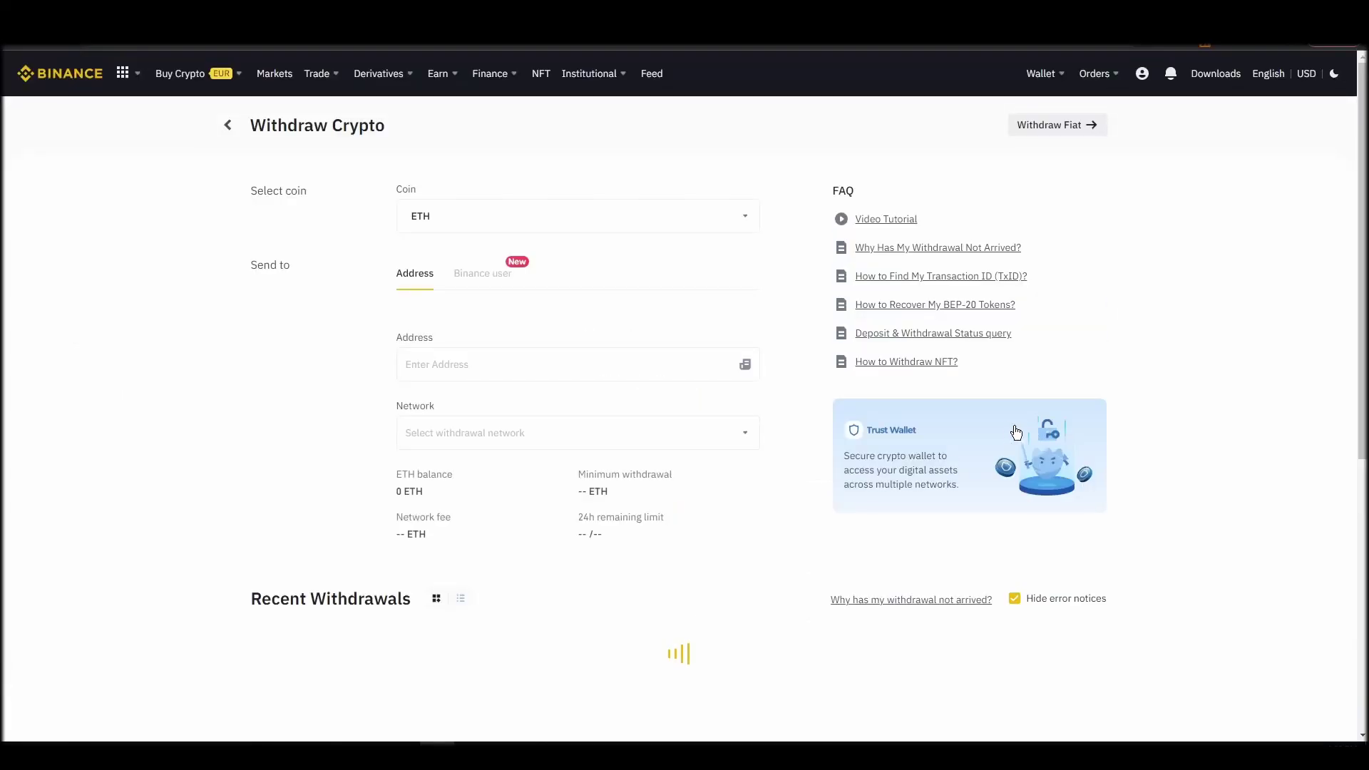
left_click(733, 479)
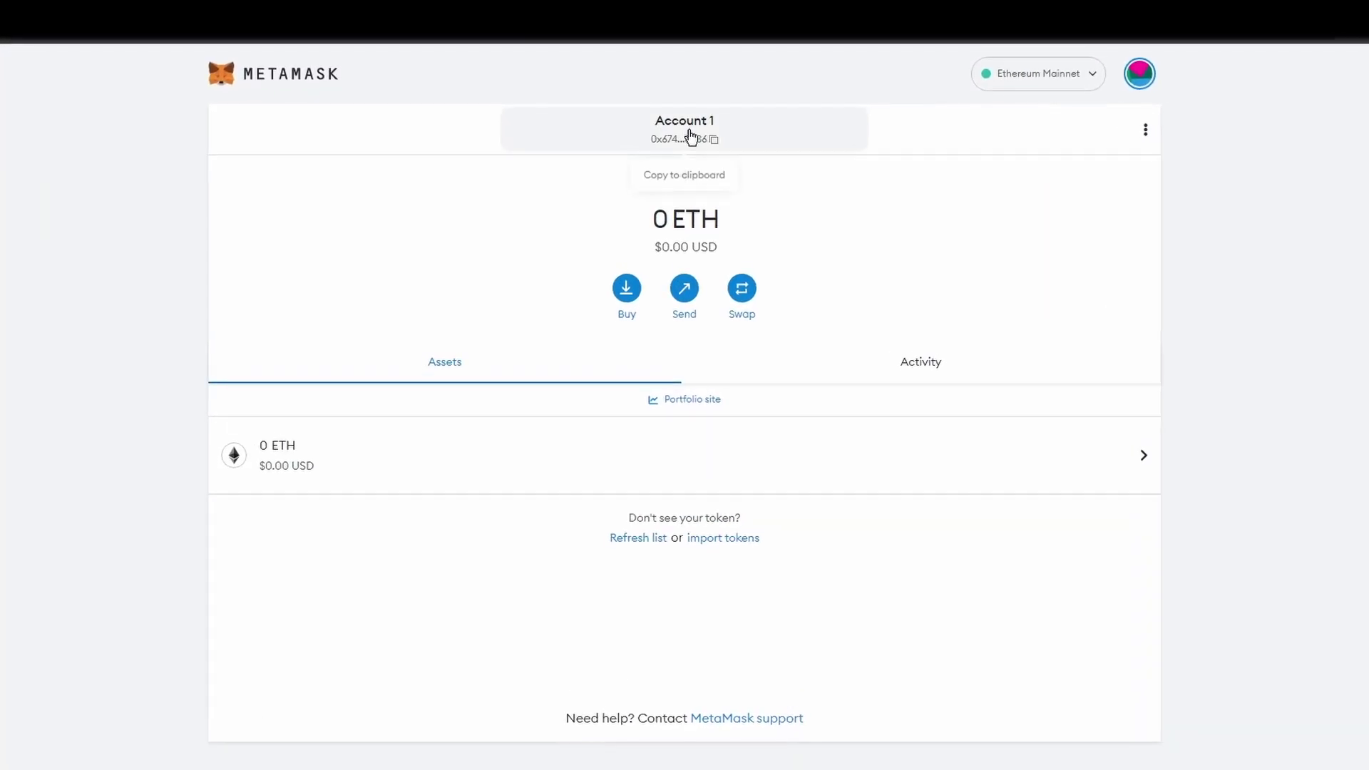
left_click(716, 134)
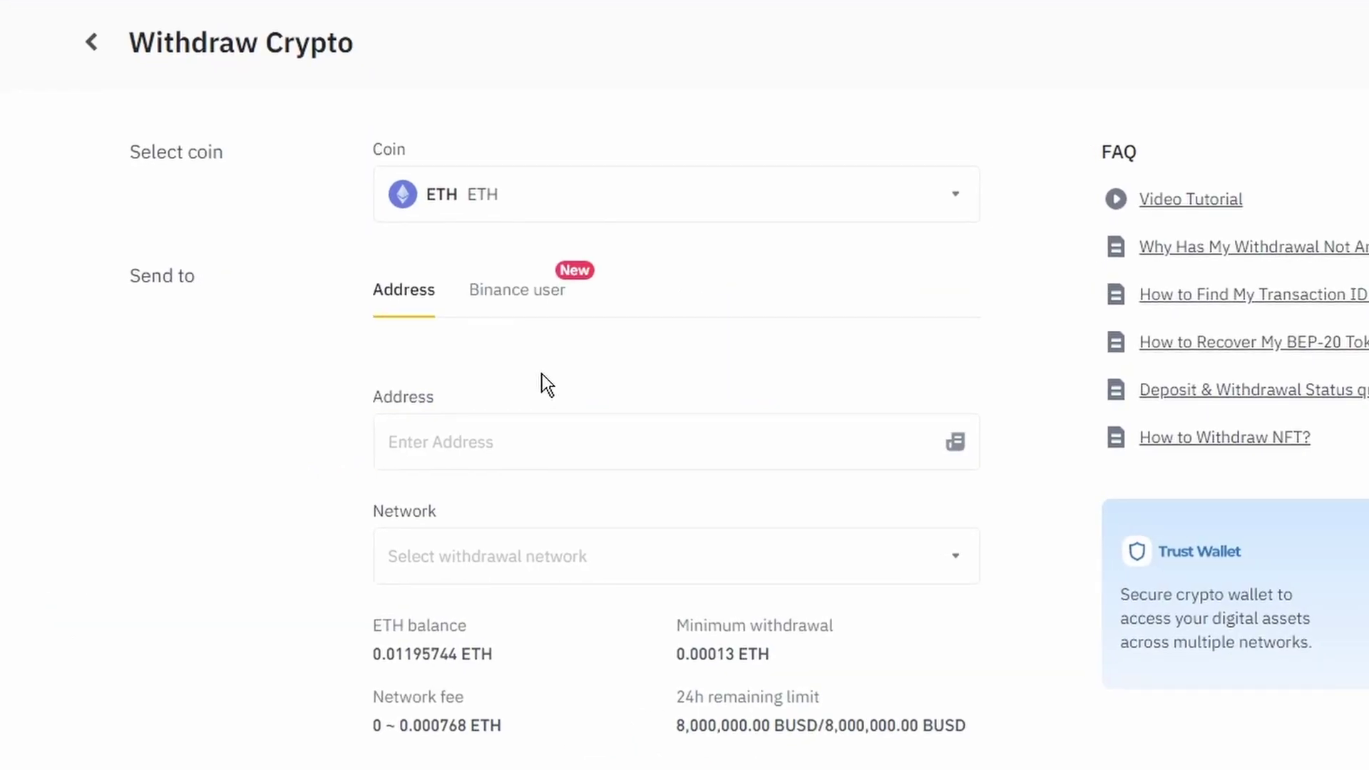
left_click(554, 425)
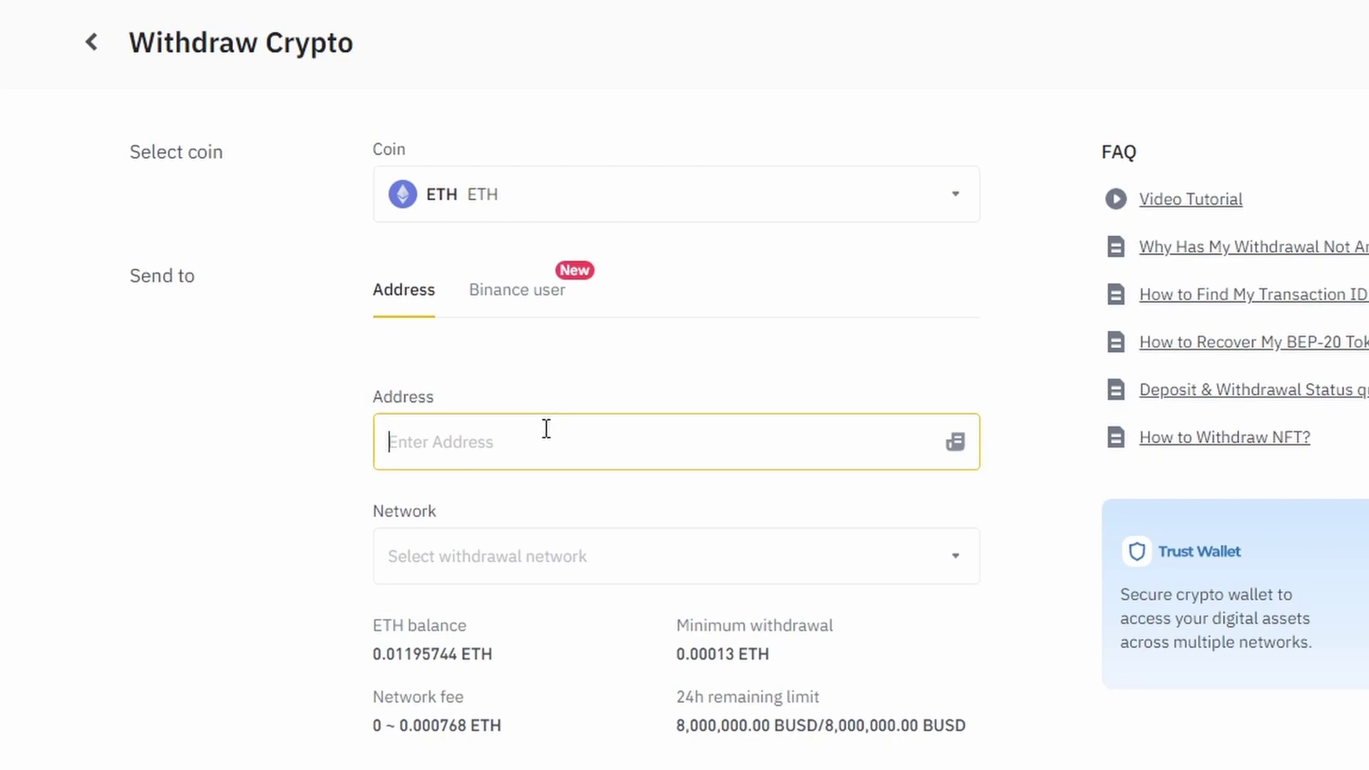
right_click(540, 430)
left_click(617, 612)
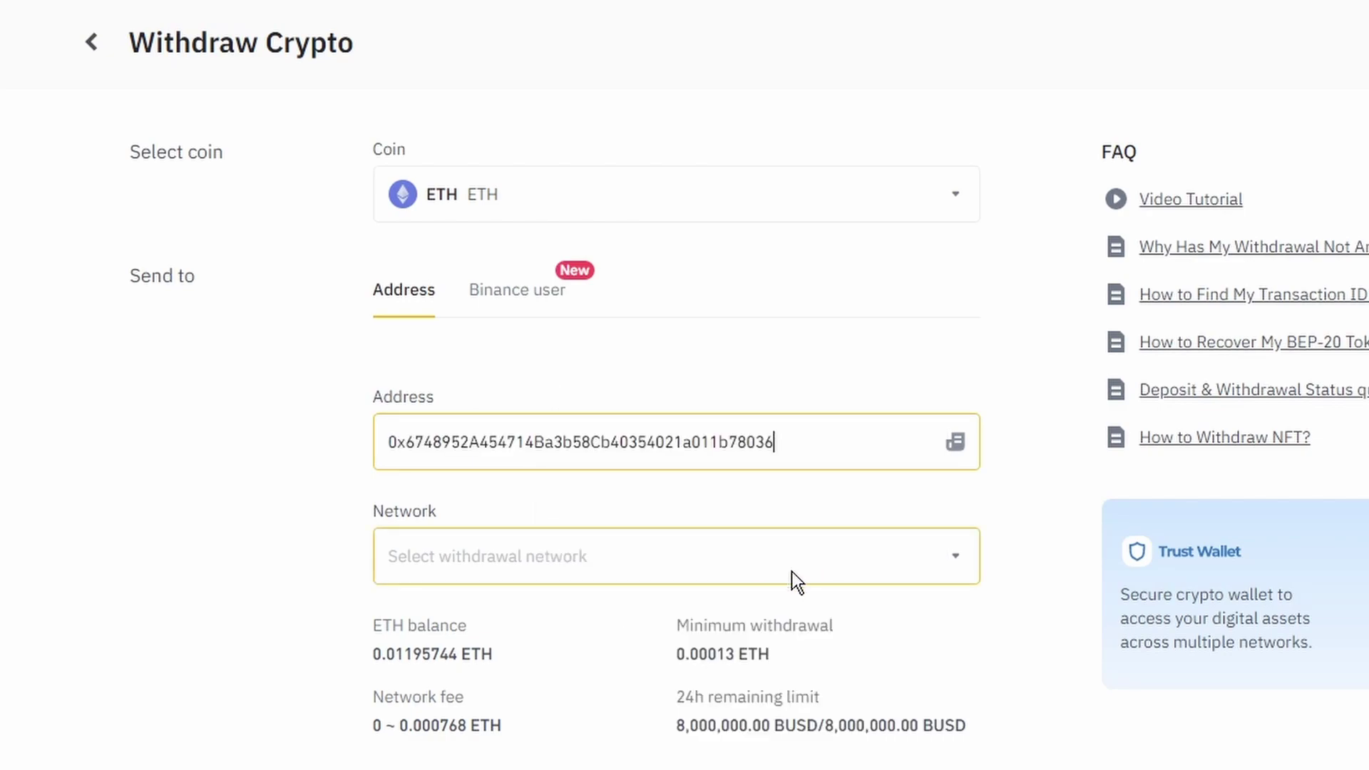
- Choose the Ethereum (ERC20) network, withdraw the MAX 0.01195744 ETH, and submit verification
left_click(690, 563)
left_click(827, 499)
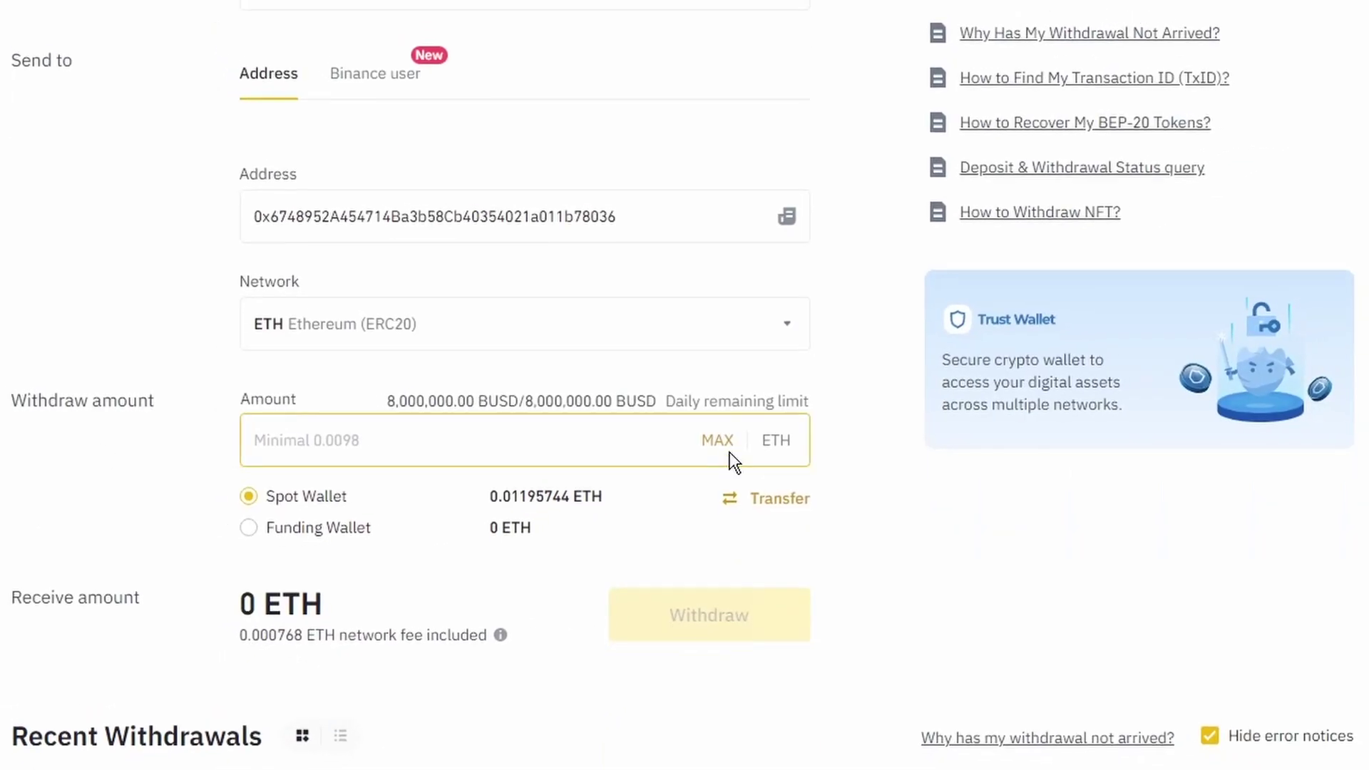
left_click_drag(701, 450, 712, 450)
left_click(712, 450)
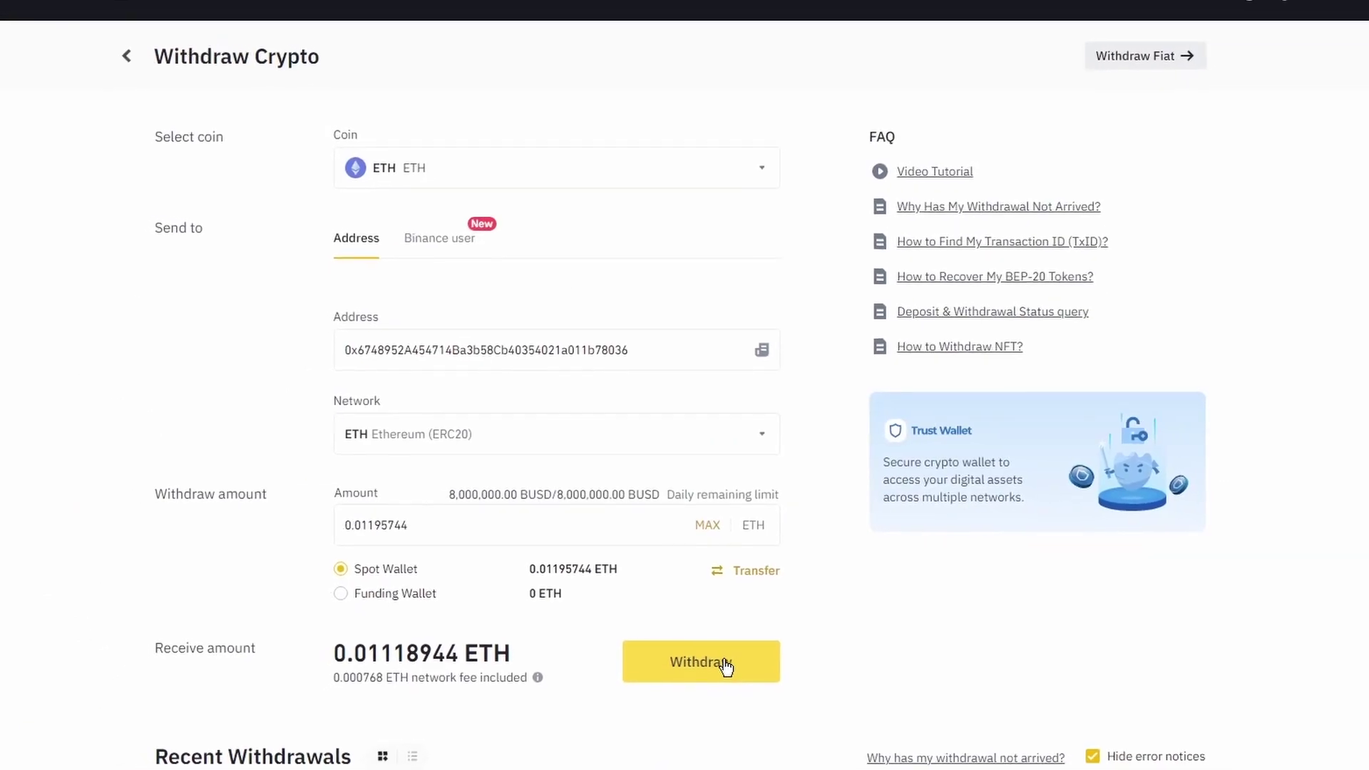
left_click(724, 664)
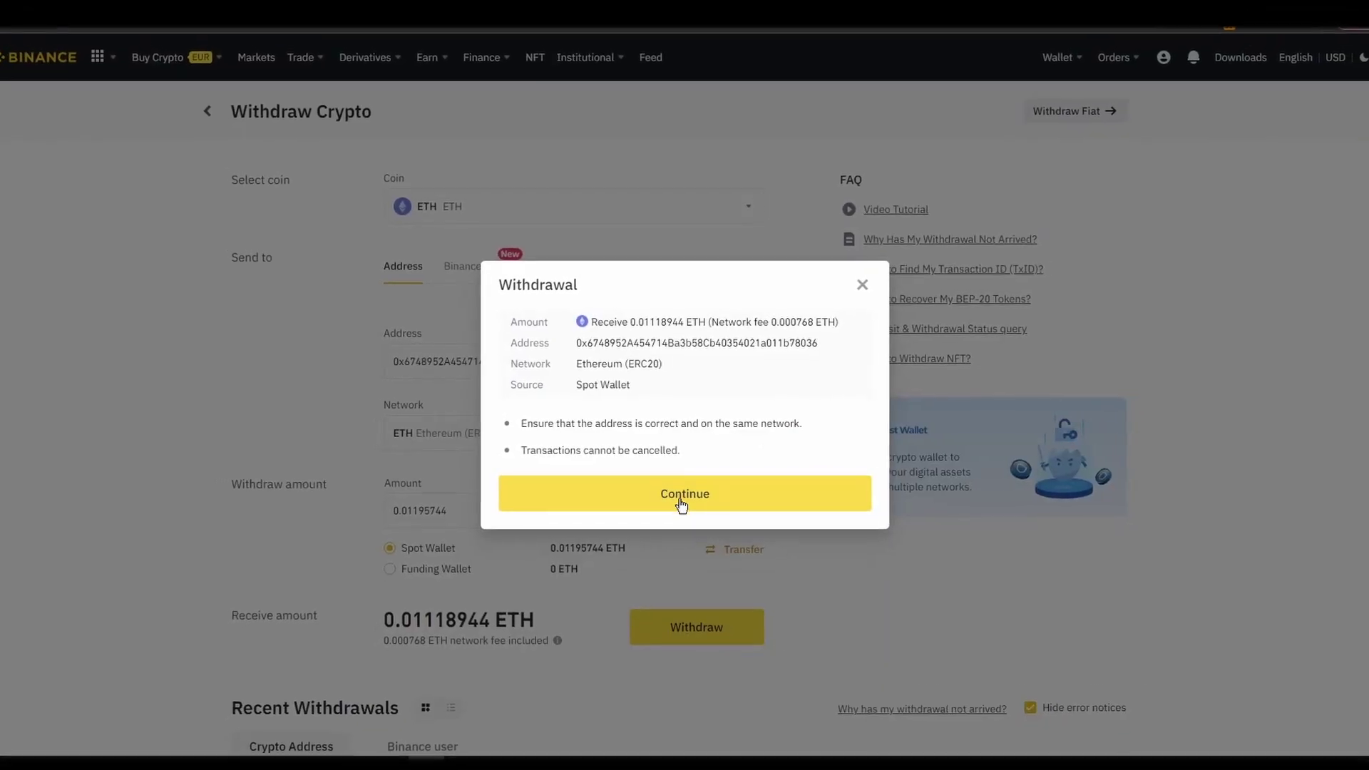
left_click(682, 503)
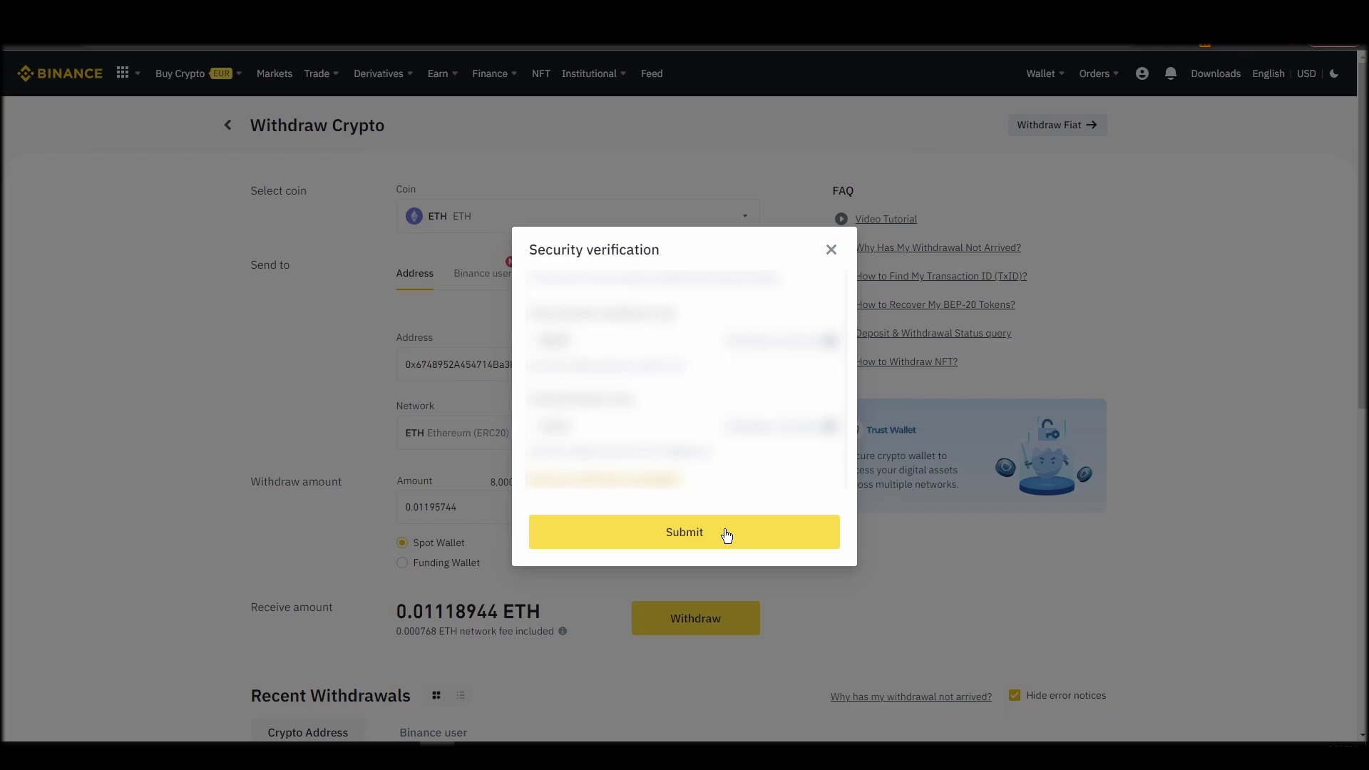
left_click(727, 536)
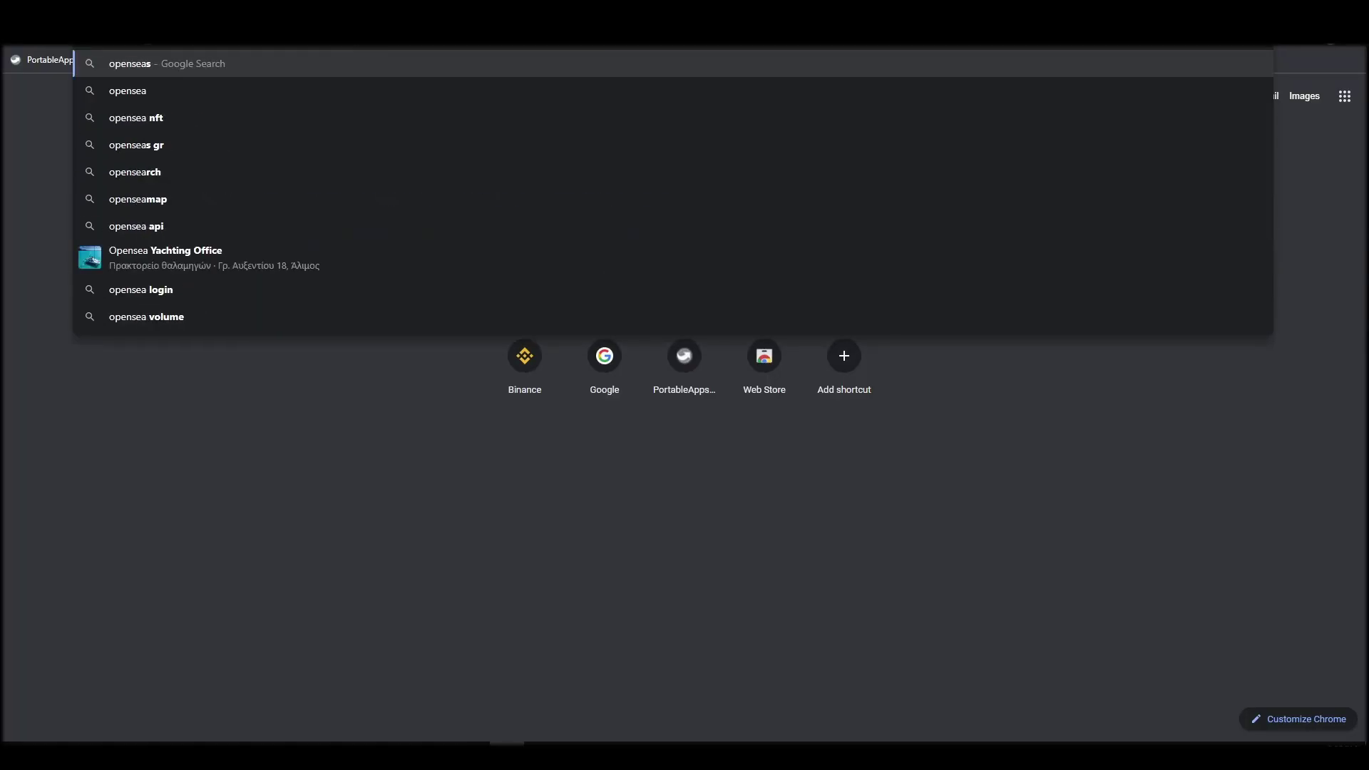
- Load opensea.io and connect the MetaMask wallet's Account 1 to the site
type(".io")
key("Return")
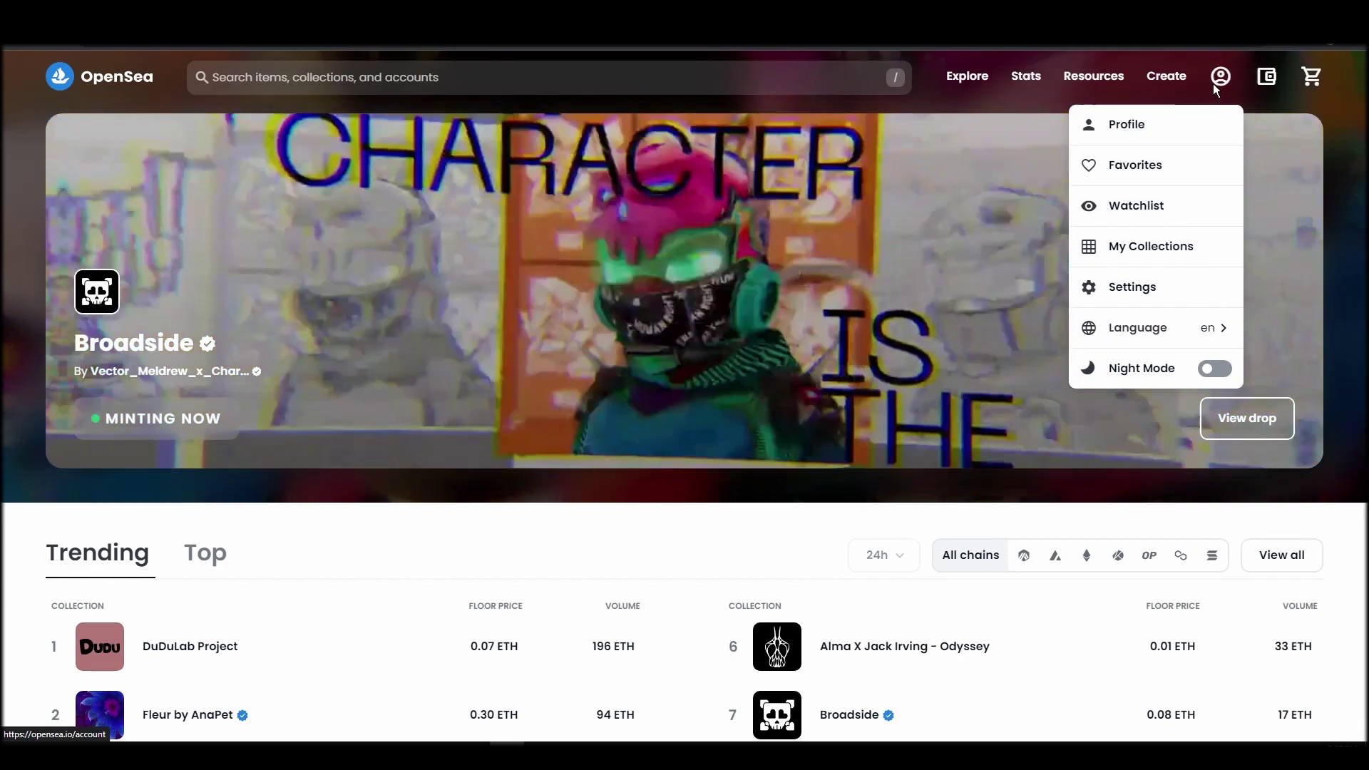
left_click(1213, 83)
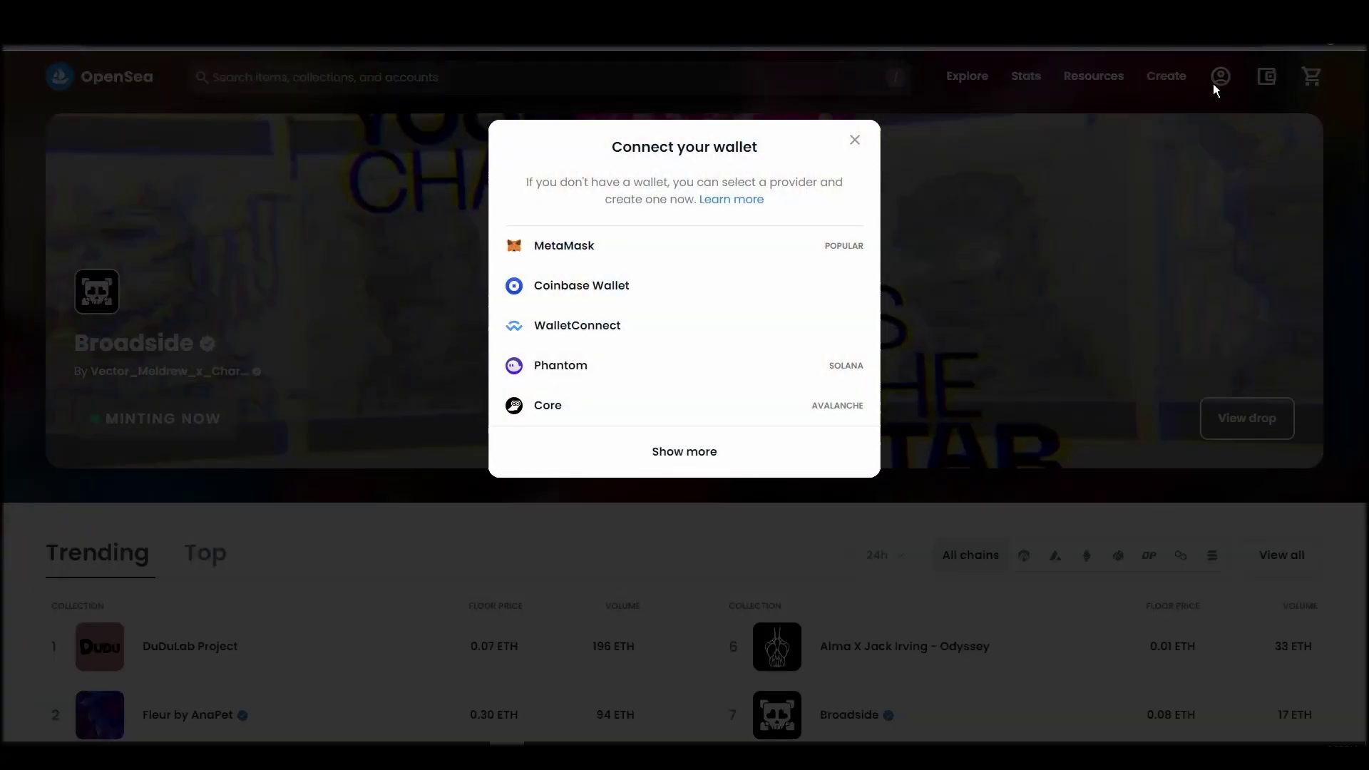
left_click(601, 244)
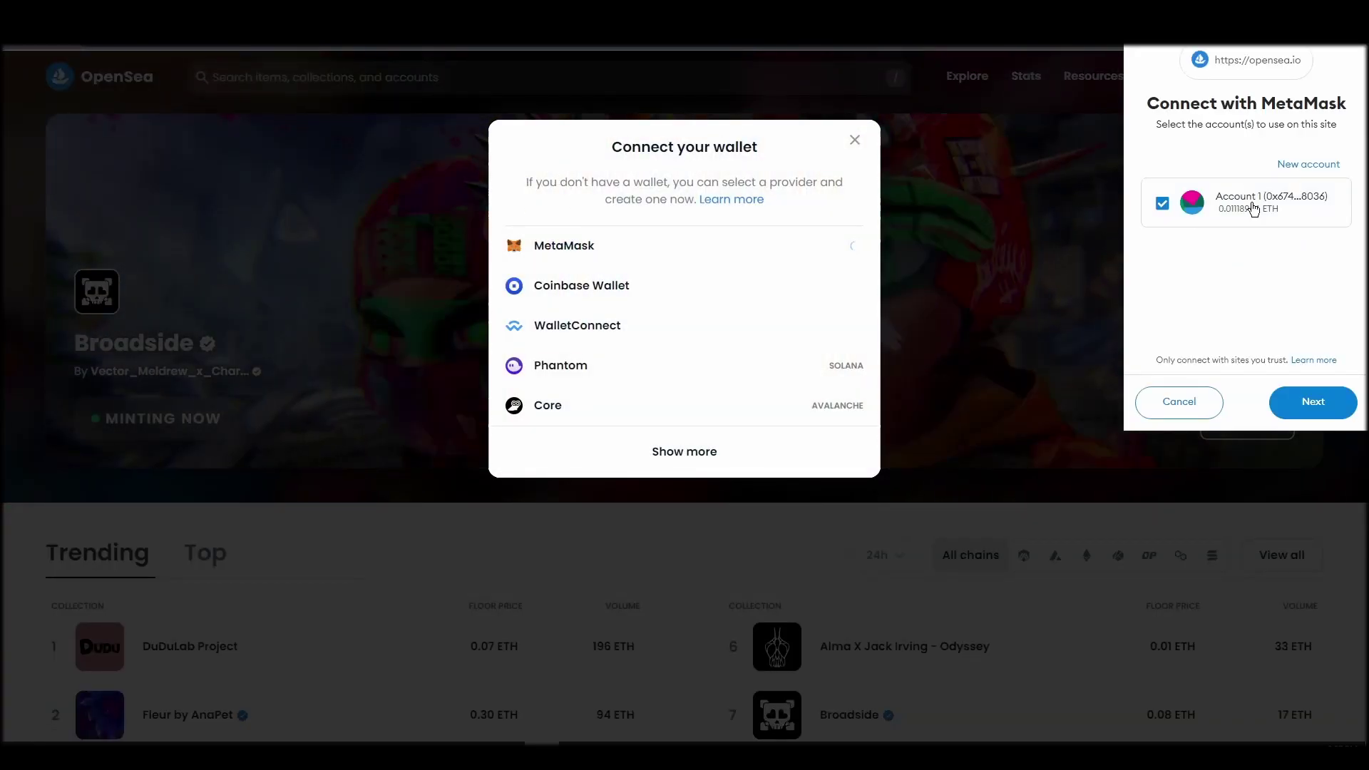
left_click(1319, 401)
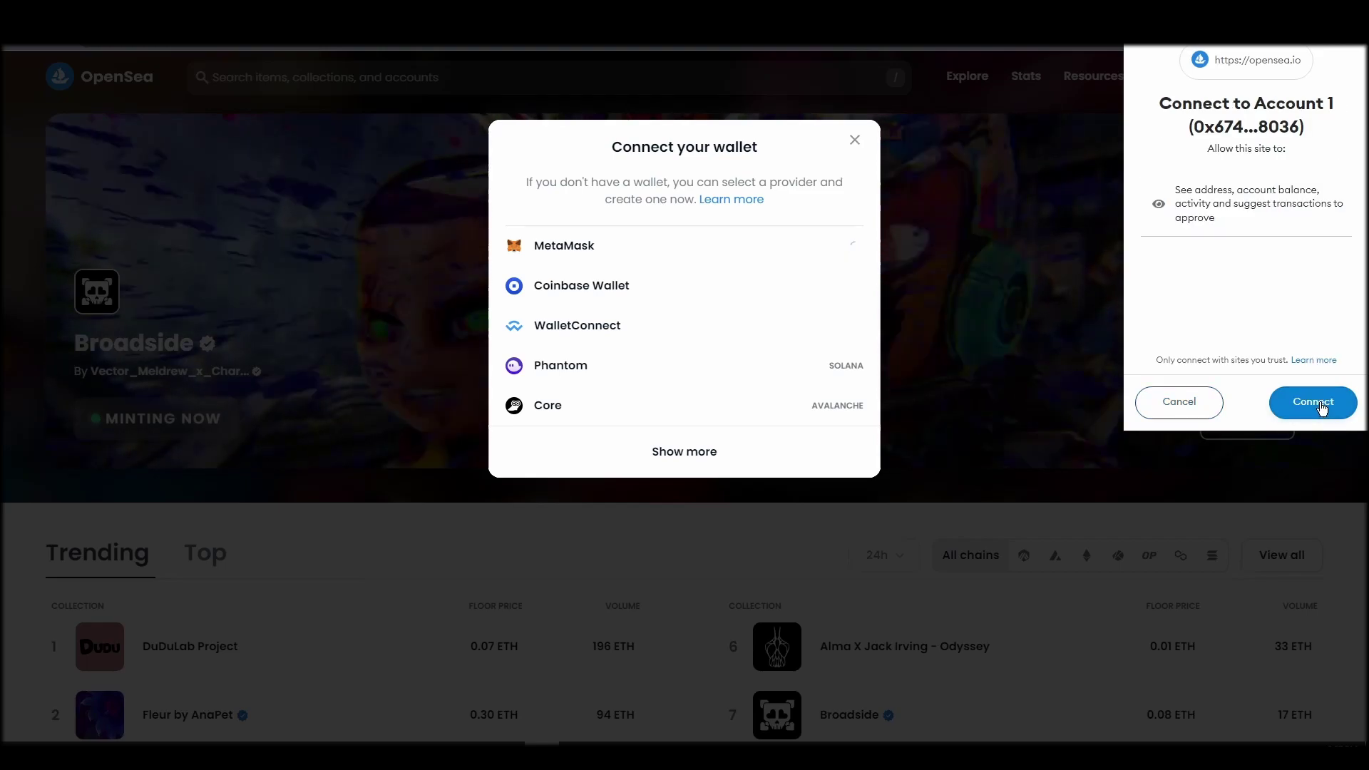
left_click(1320, 402)
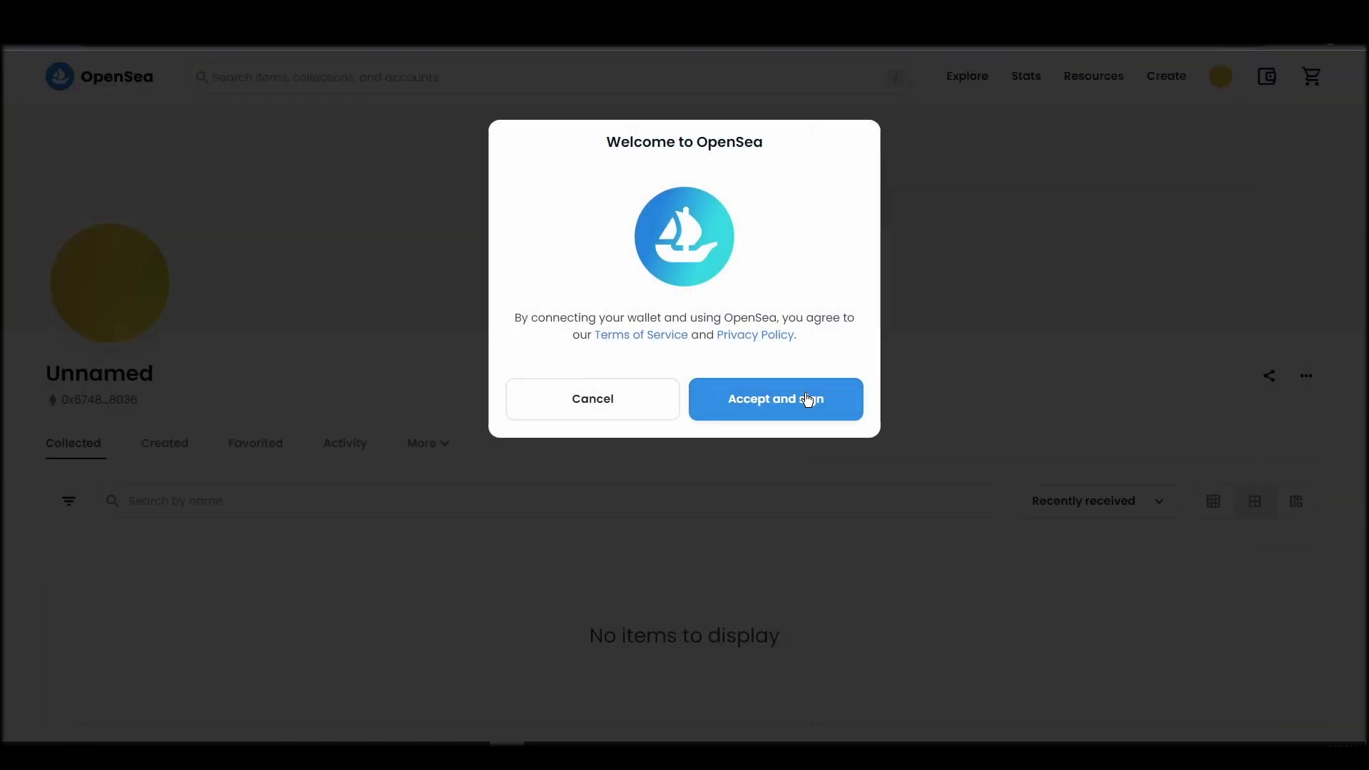
- Accept OpenSea's terms and sign the welcome message to log in
left_click(808, 400)
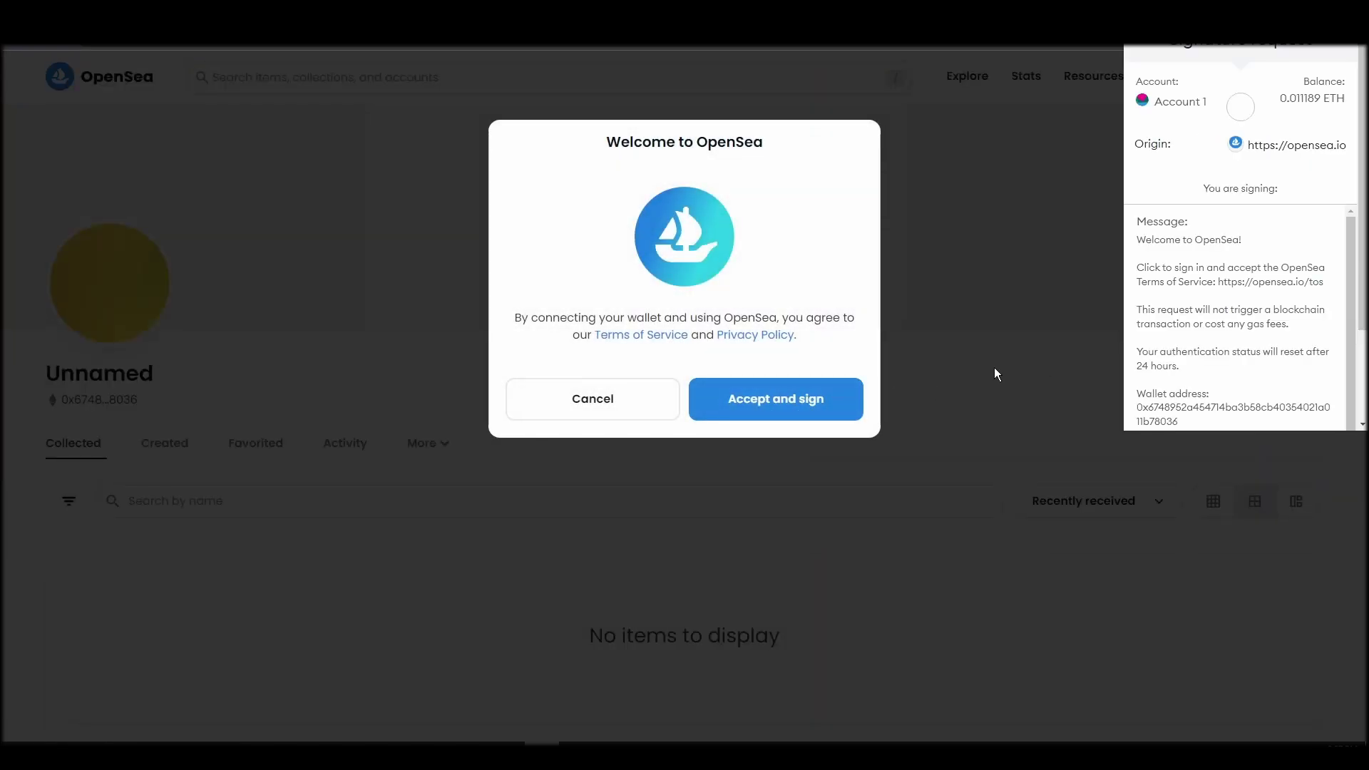
scroll(1289, 318, "down", 3)
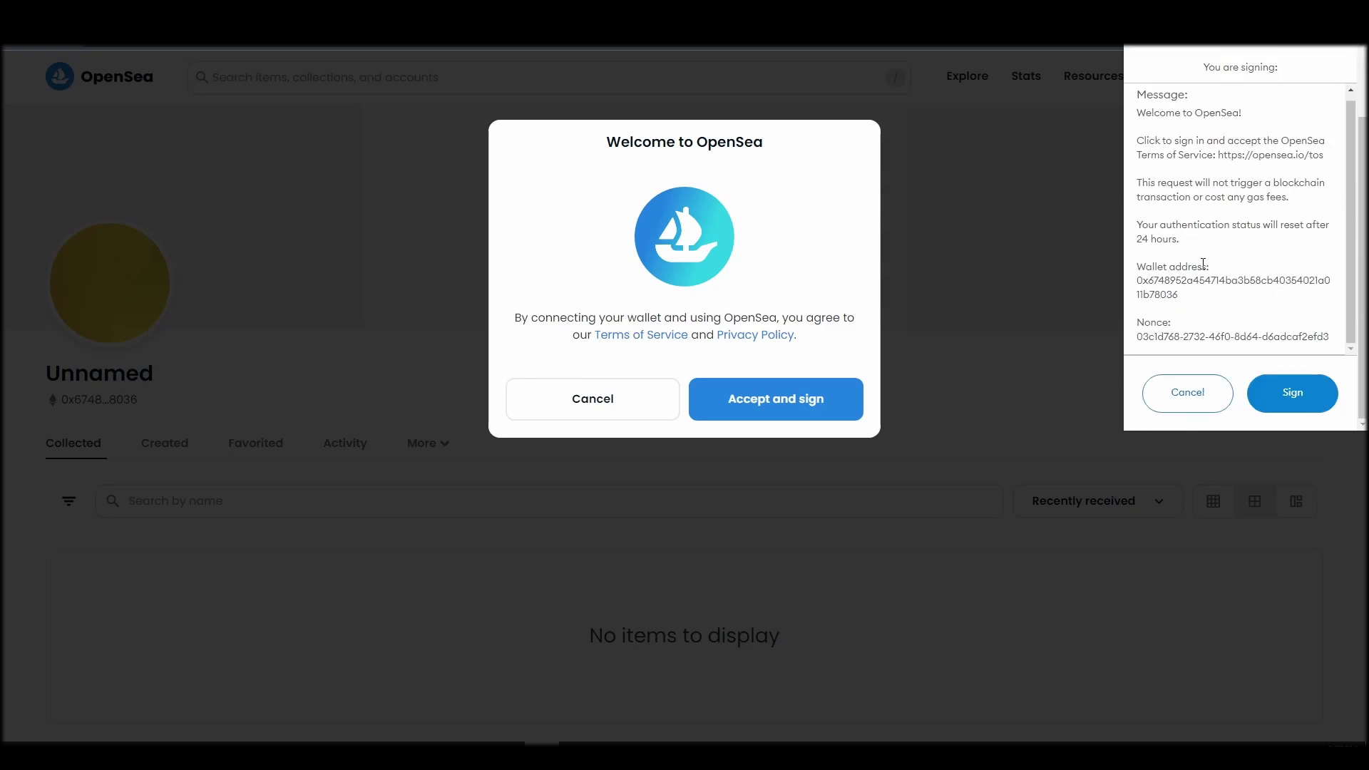
left_click(1293, 393)
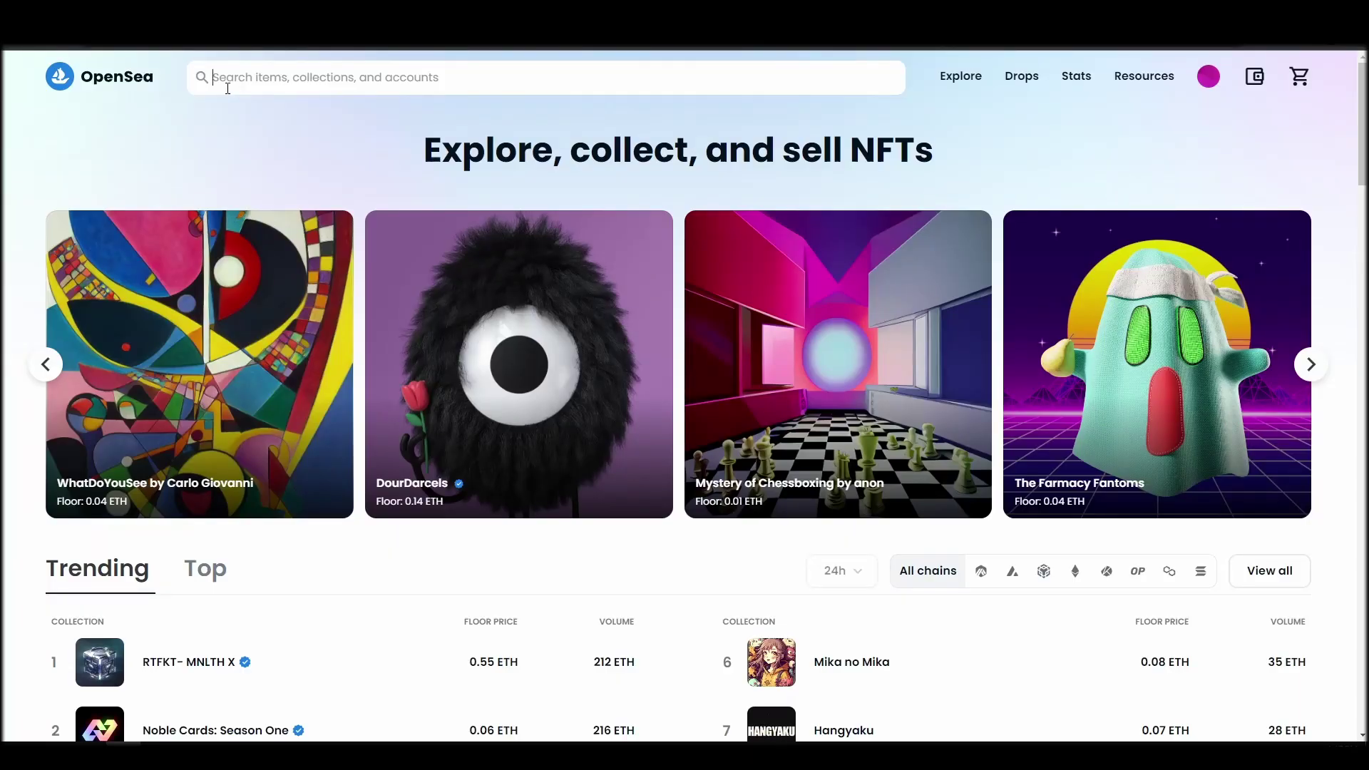
- Search for 'IlluminatiNFT by Truth Labs', open the collection, and scroll through its price-sorted items
type("umi")
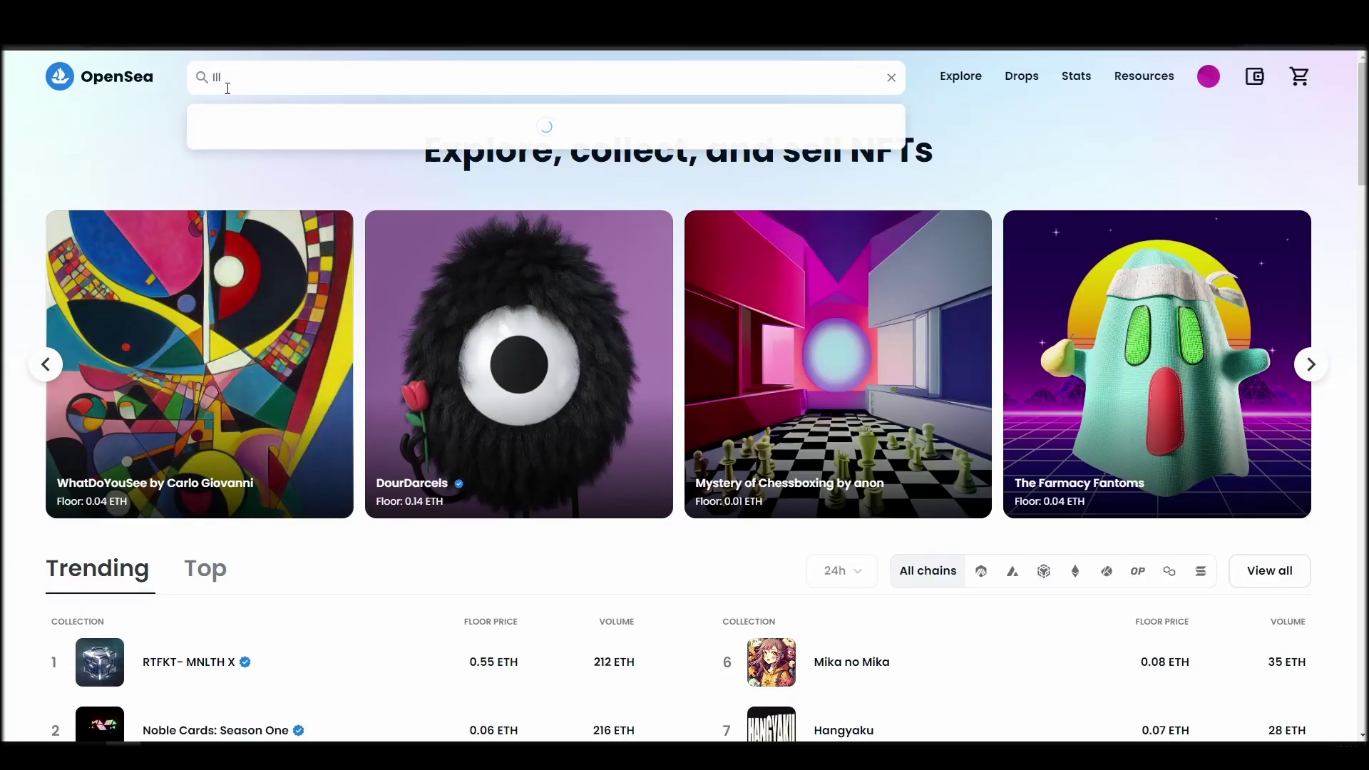
type("n")
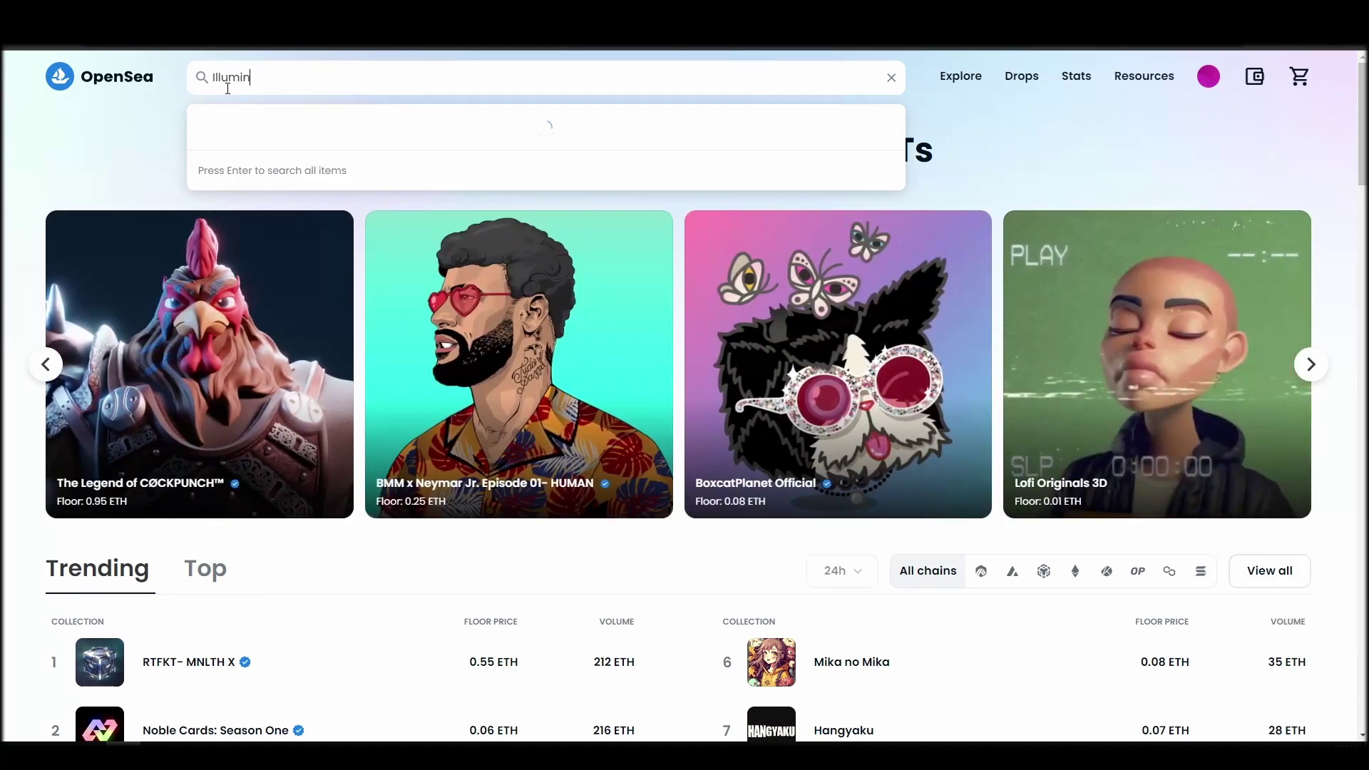
type("atiN")
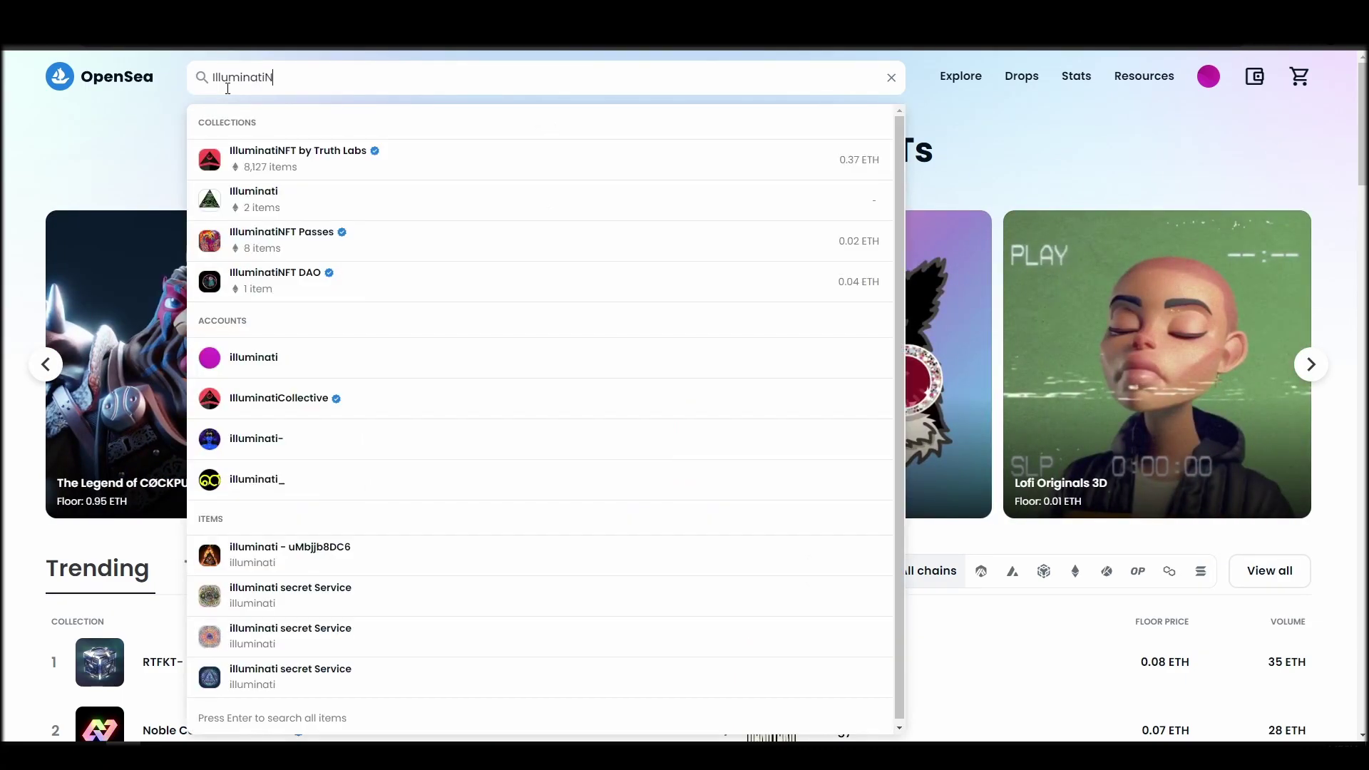
type("FT b")
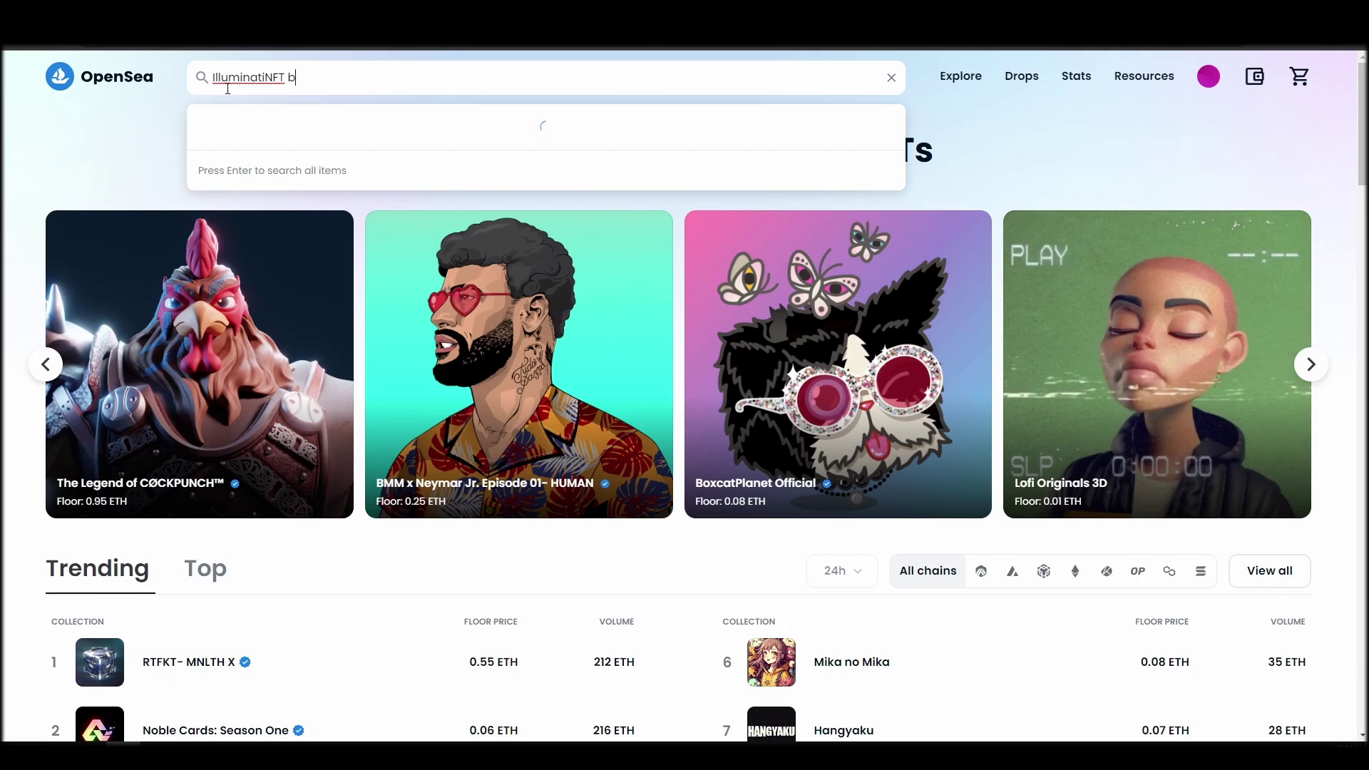
type("y Truth Labs")
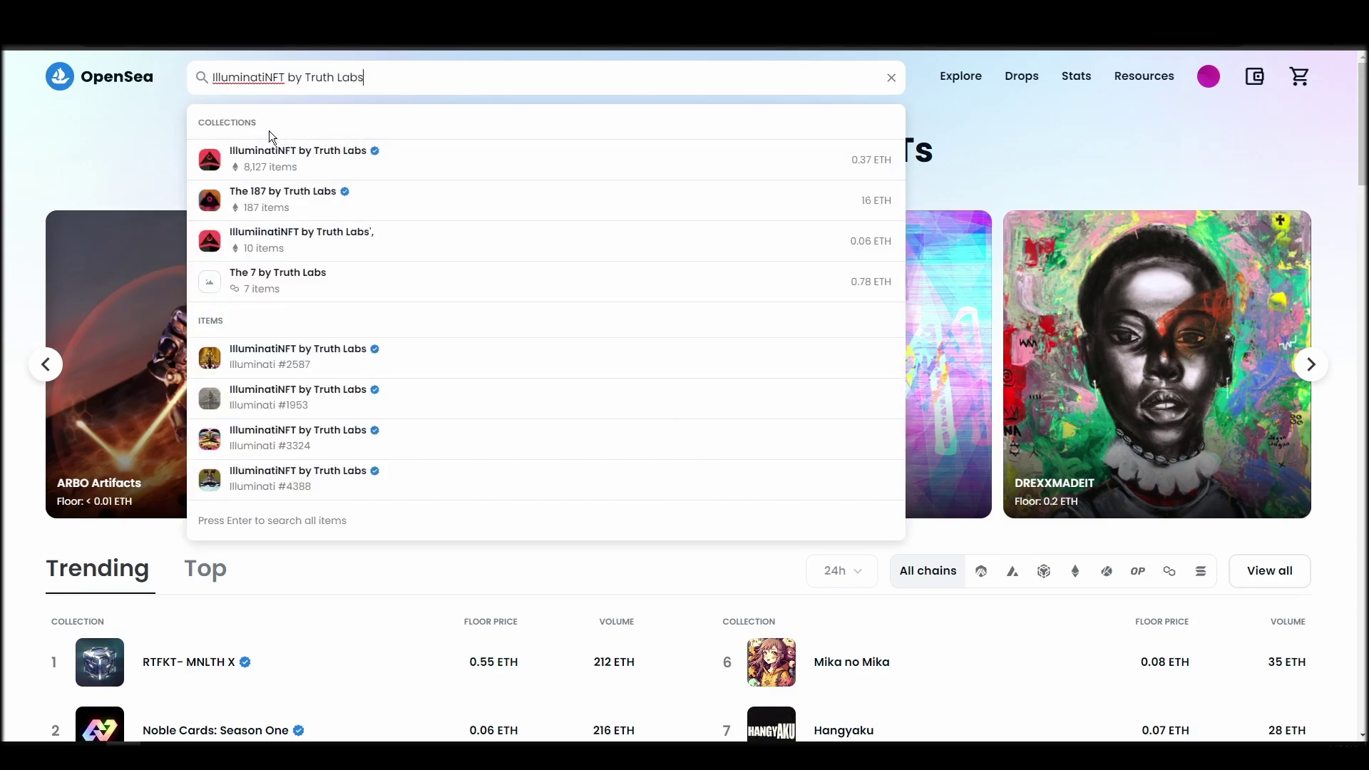
left_click(284, 153)
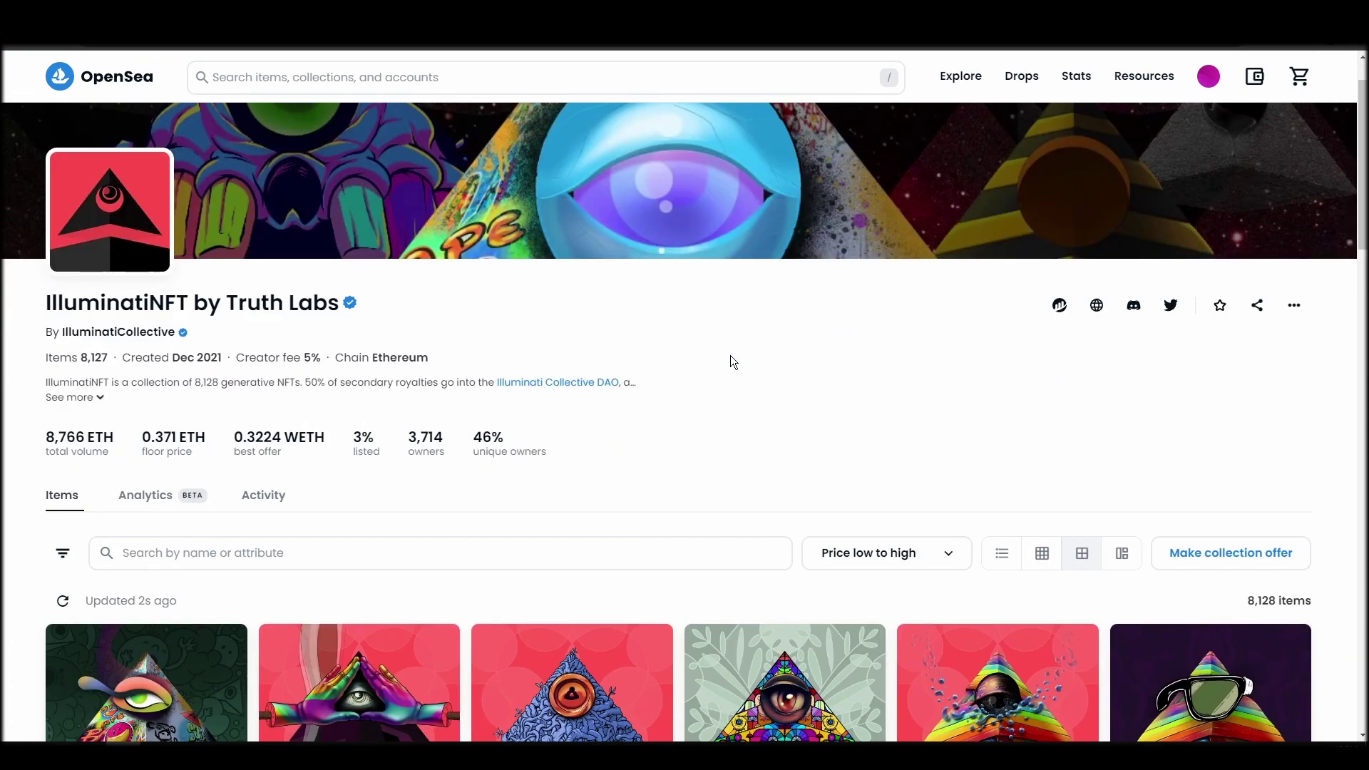
scroll(727, 357, "down", 3)
scroll(695, 354, "down", 7)
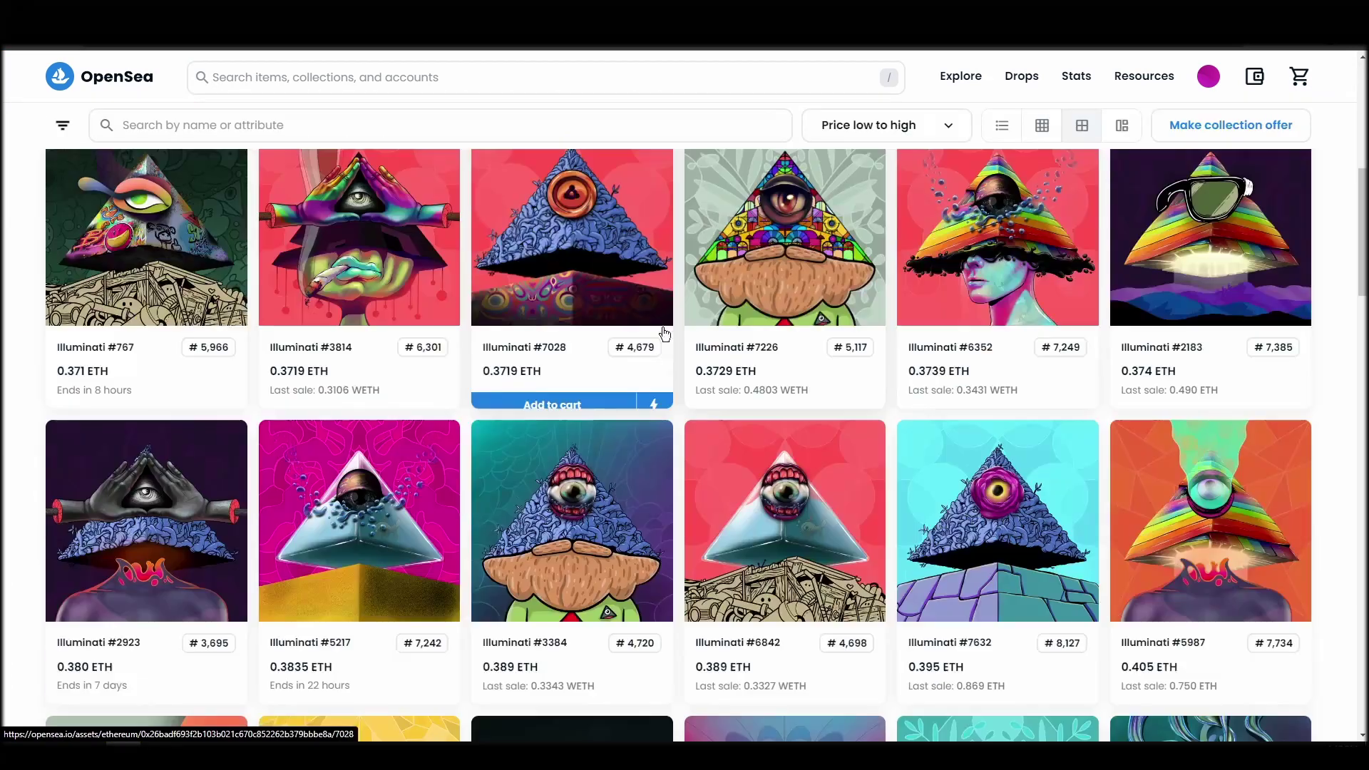
scroll(591, 274, "down", 5)
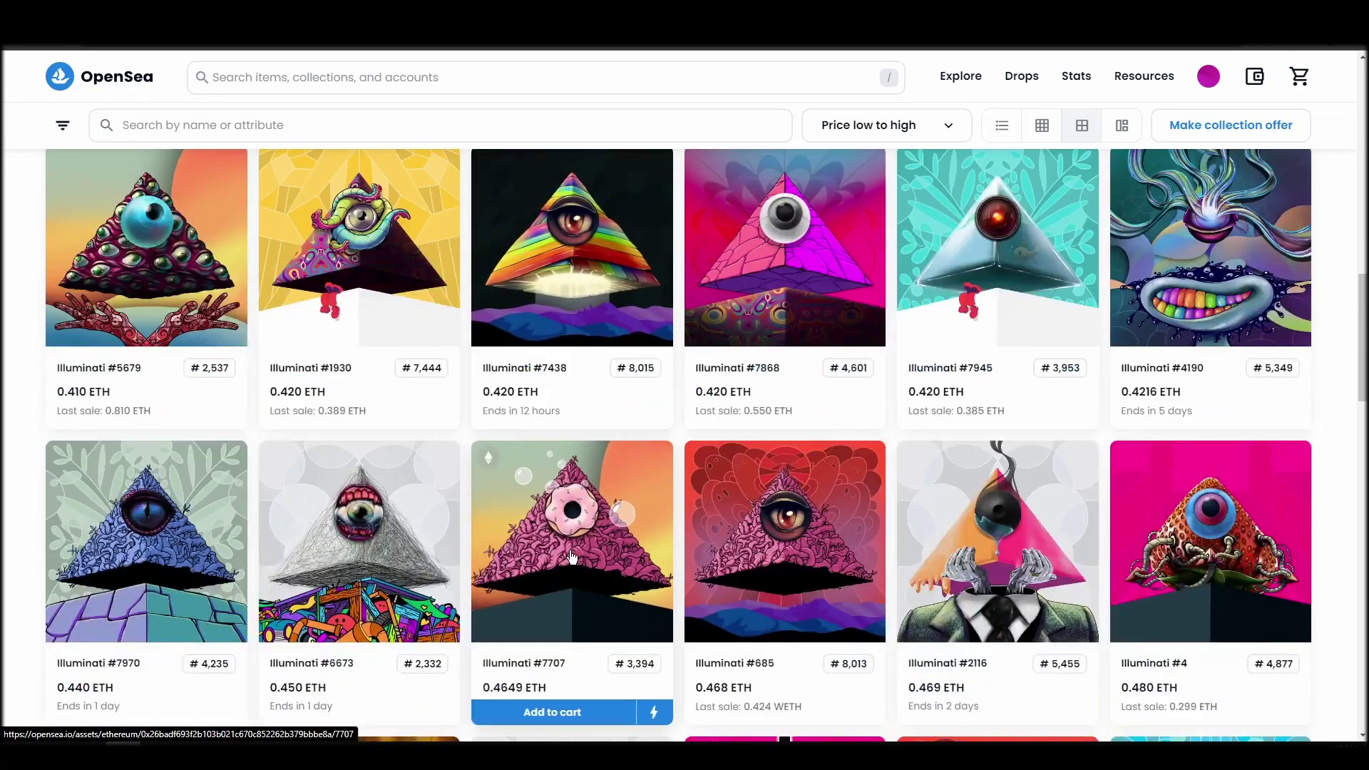
- Add Illuminati #7707 (0.4649 ETH) to the cart and click Complete purchase
left_click(572, 556)
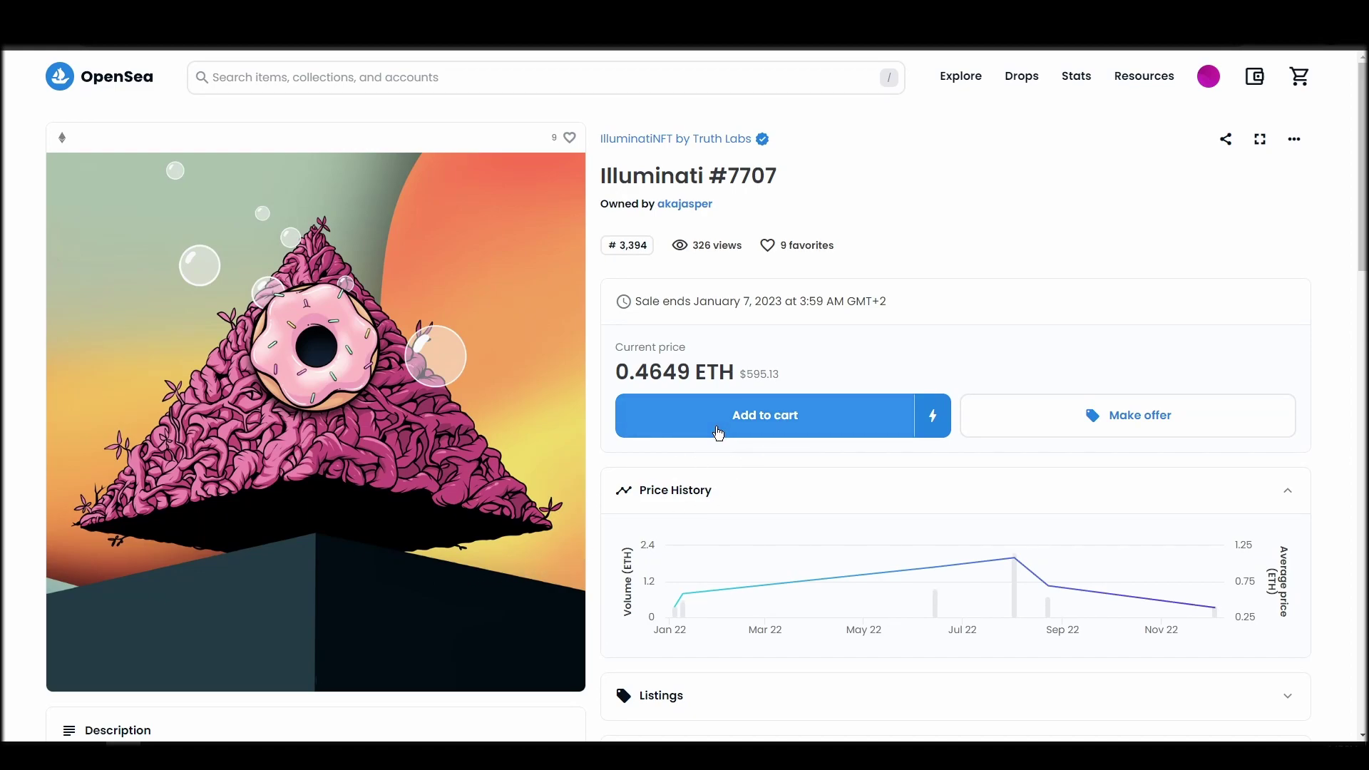
left_click(719, 432)
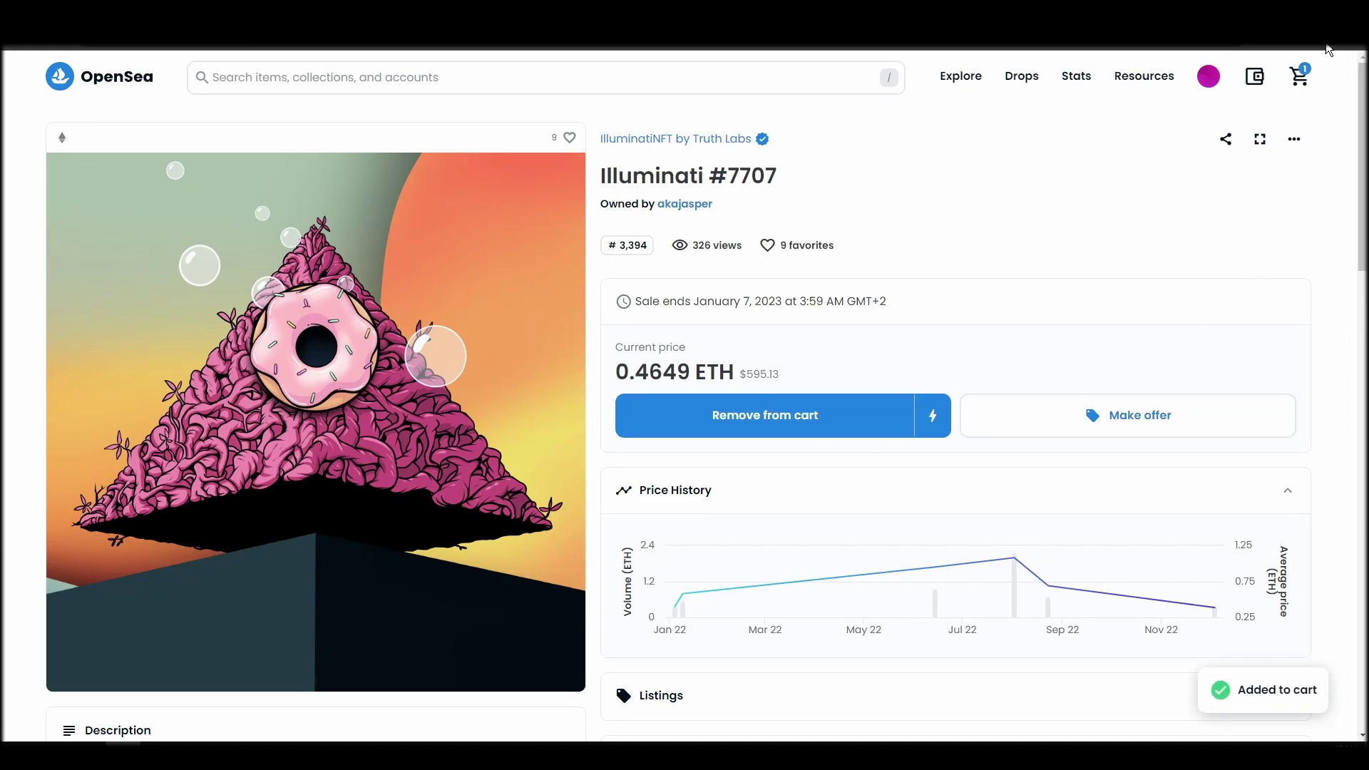
left_click(1303, 77)
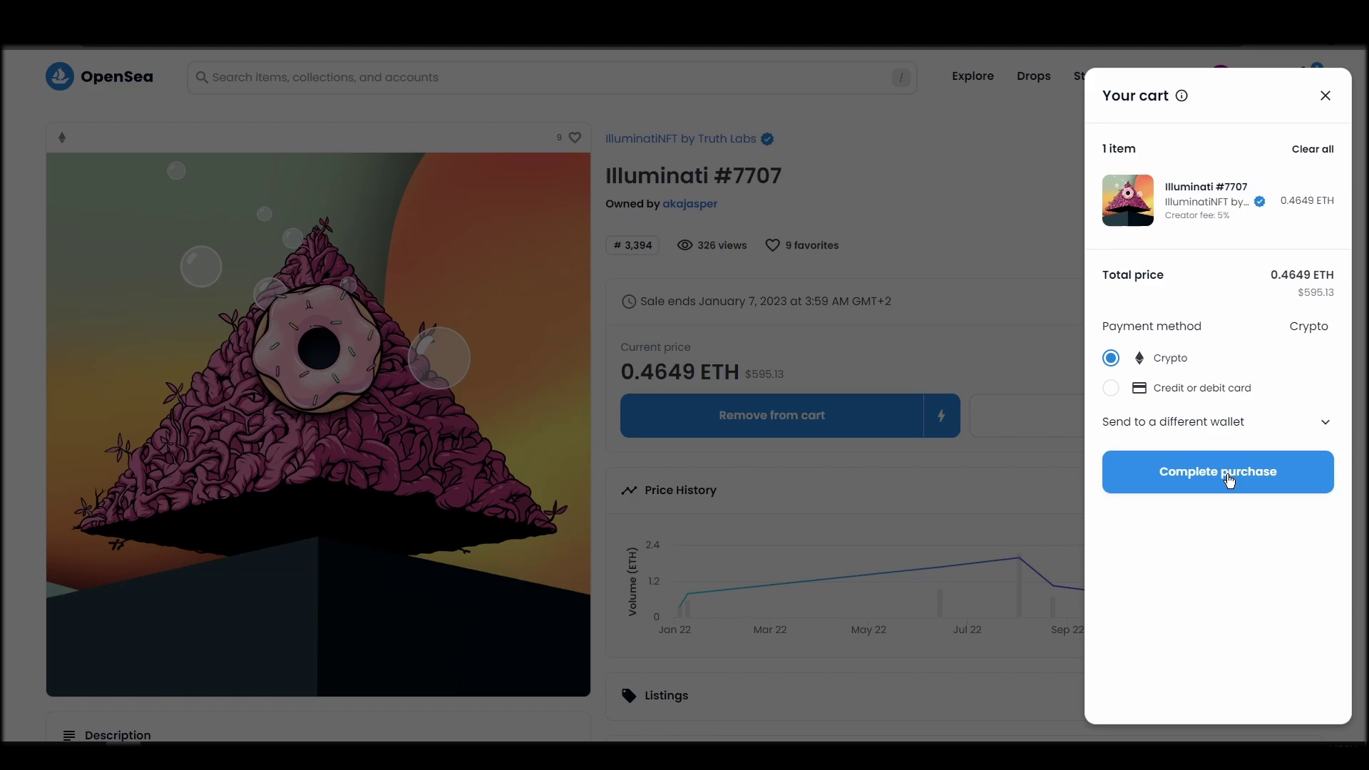
left_click(1223, 482)
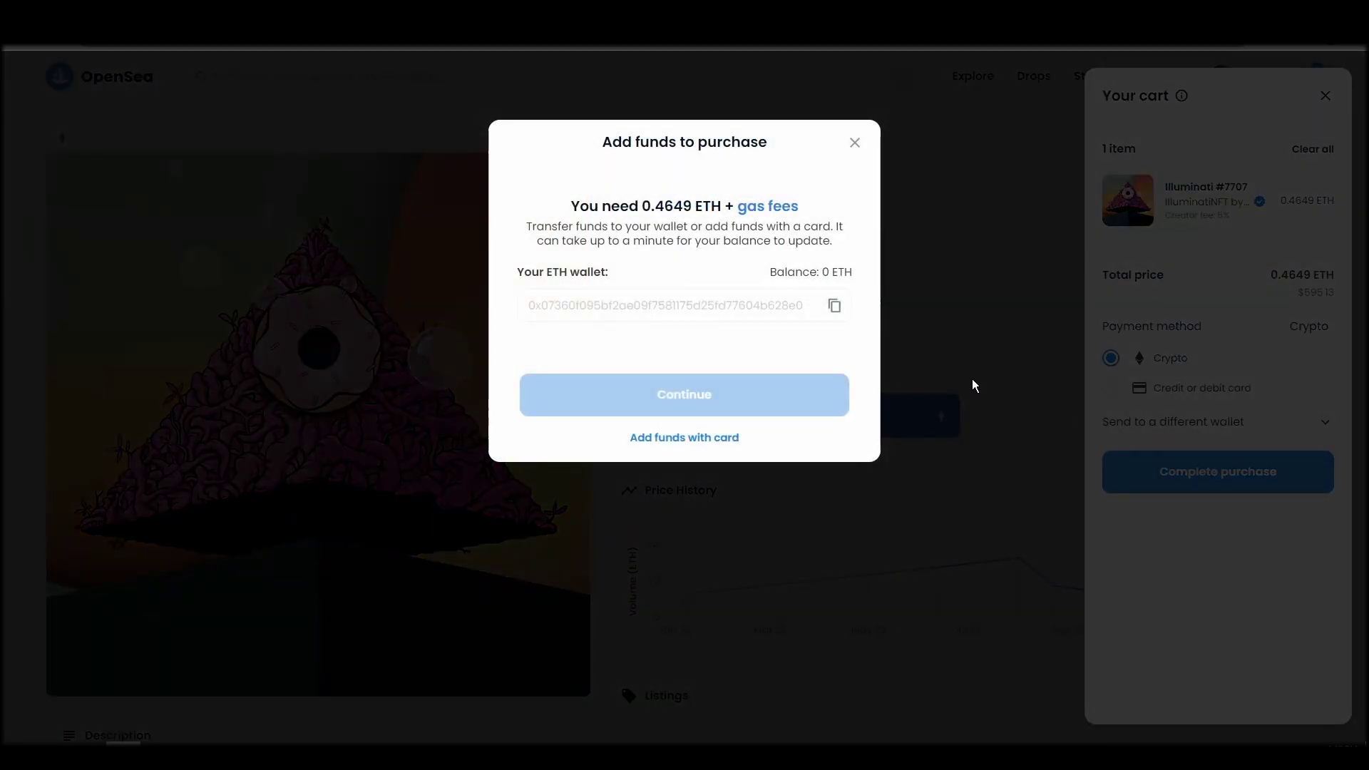